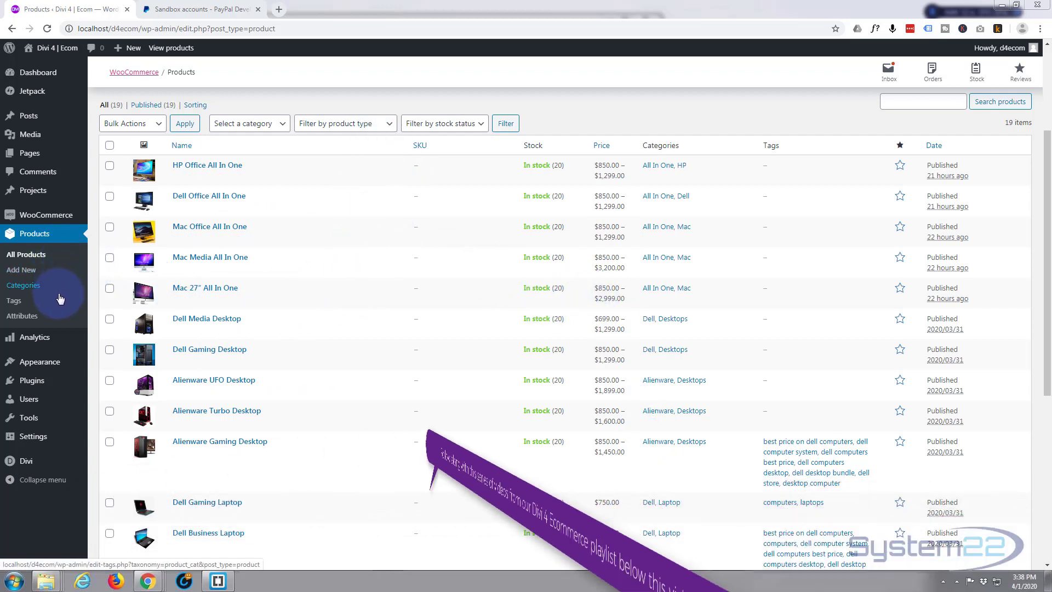
Step: Open the Pages list and view the Shop page on the storefront in a new tab
left_click(28, 155)
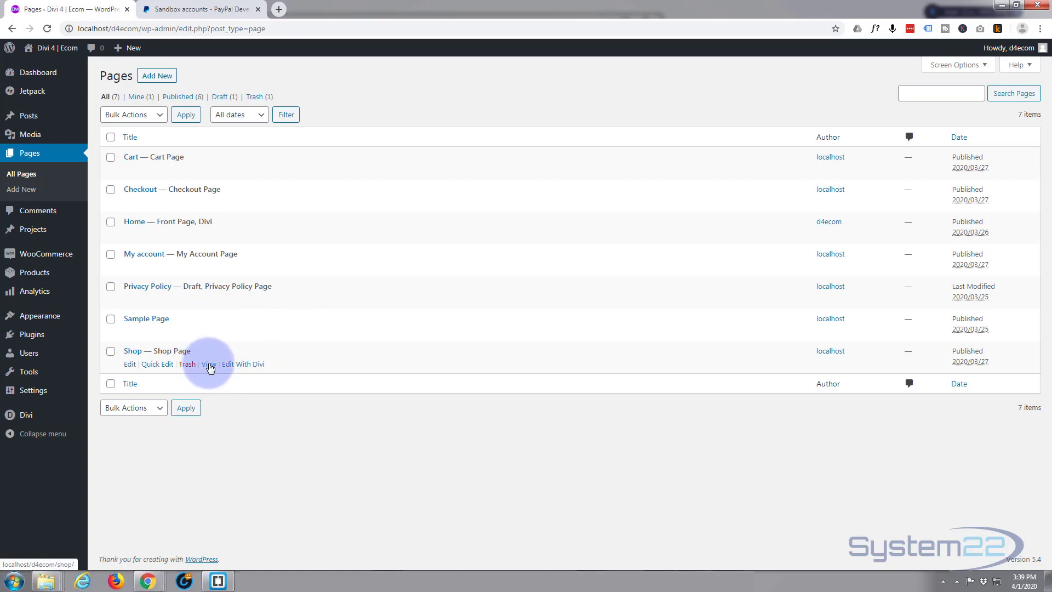
left_click(209, 364, "ctrl")
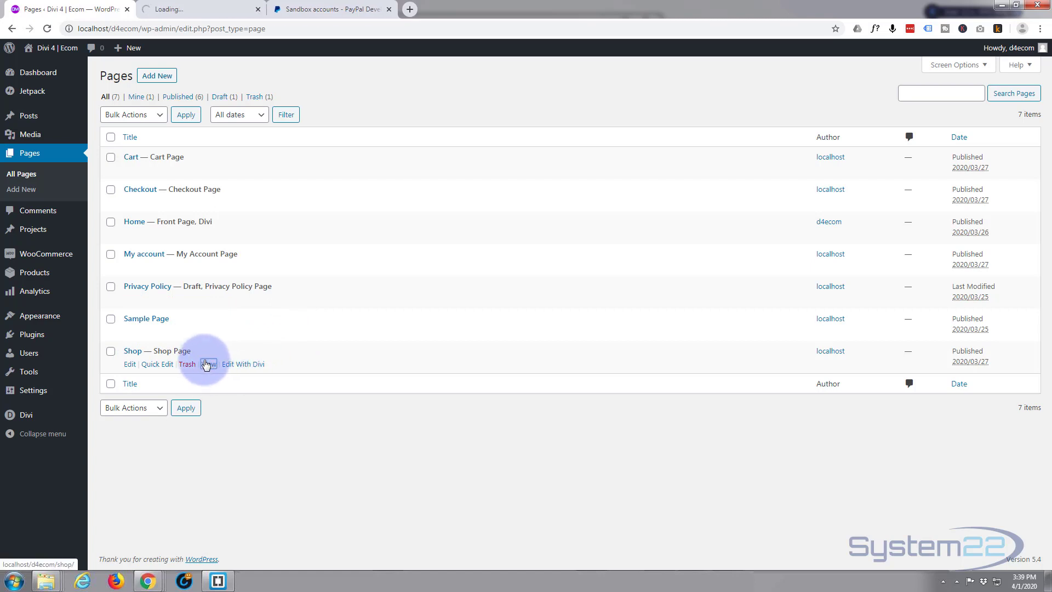
left_click(189, 10)
Step: Browse the Shop page's Dell laptop and desktop listings, then close the storefront tab
scroll(164, 246, "down", 9)
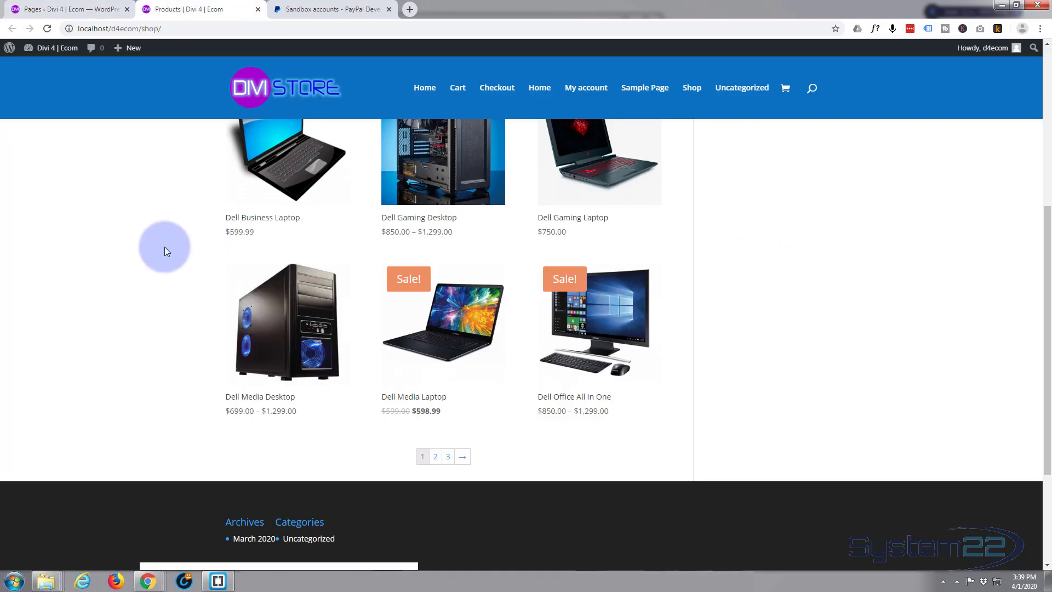
scroll(164, 247, "up", 3)
scroll(164, 248, "up", 5)
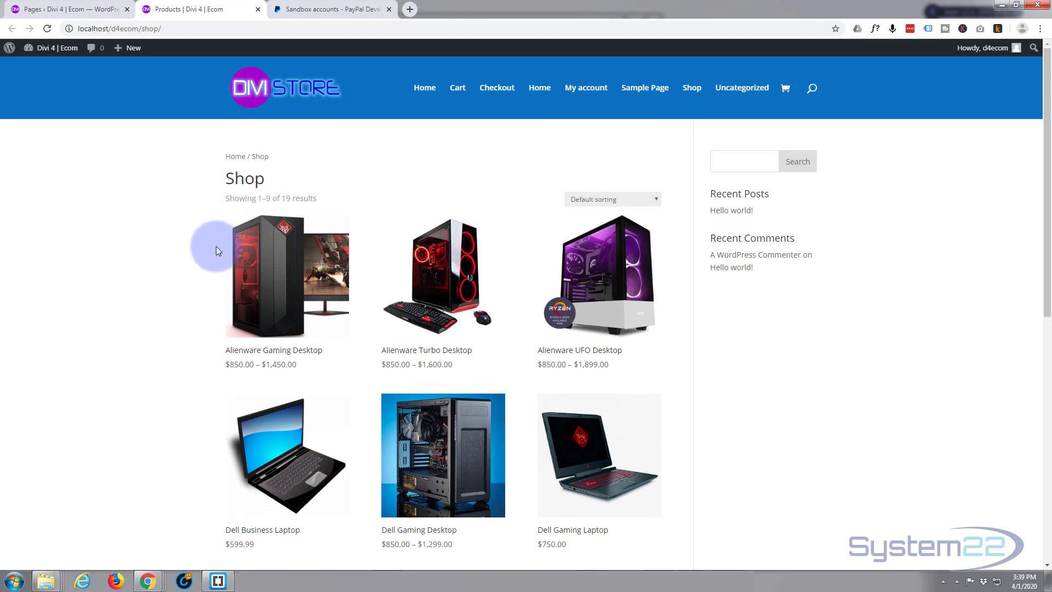
scroll(216, 252, "down", 5)
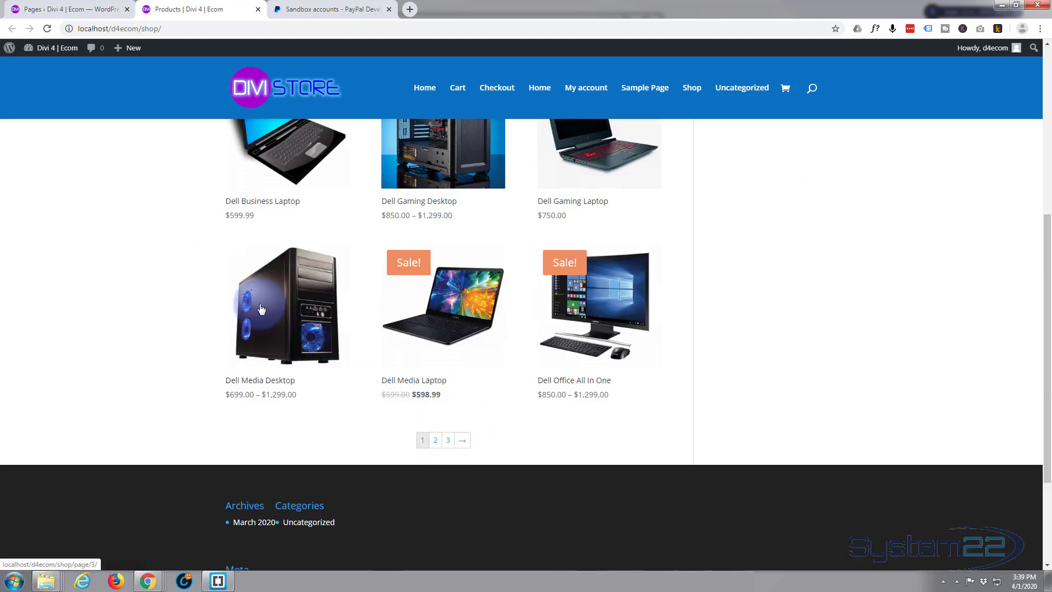
scroll(228, 258, "up", 5)
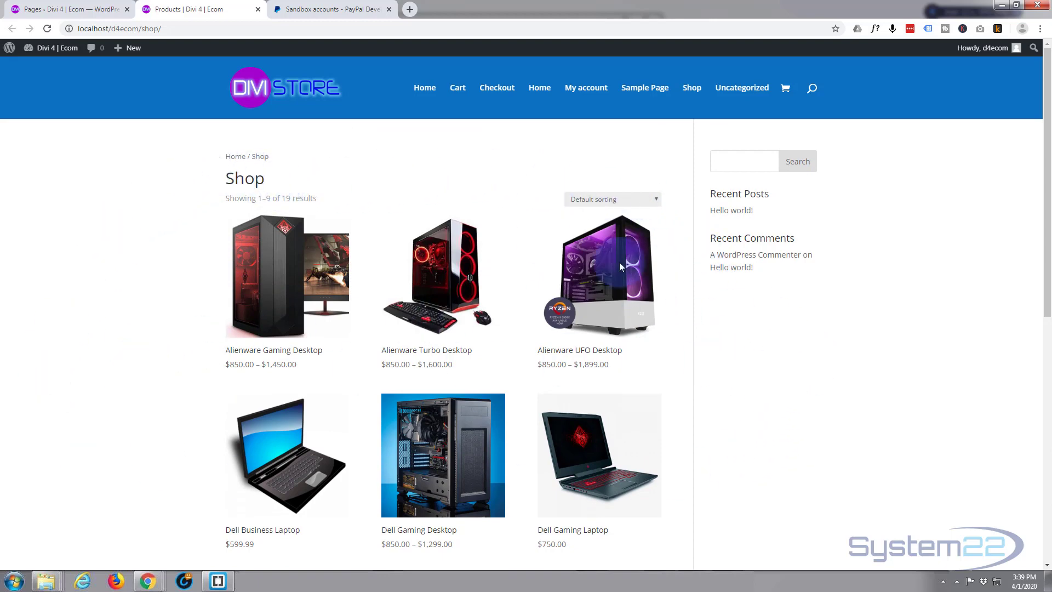
left_click(258, 10)
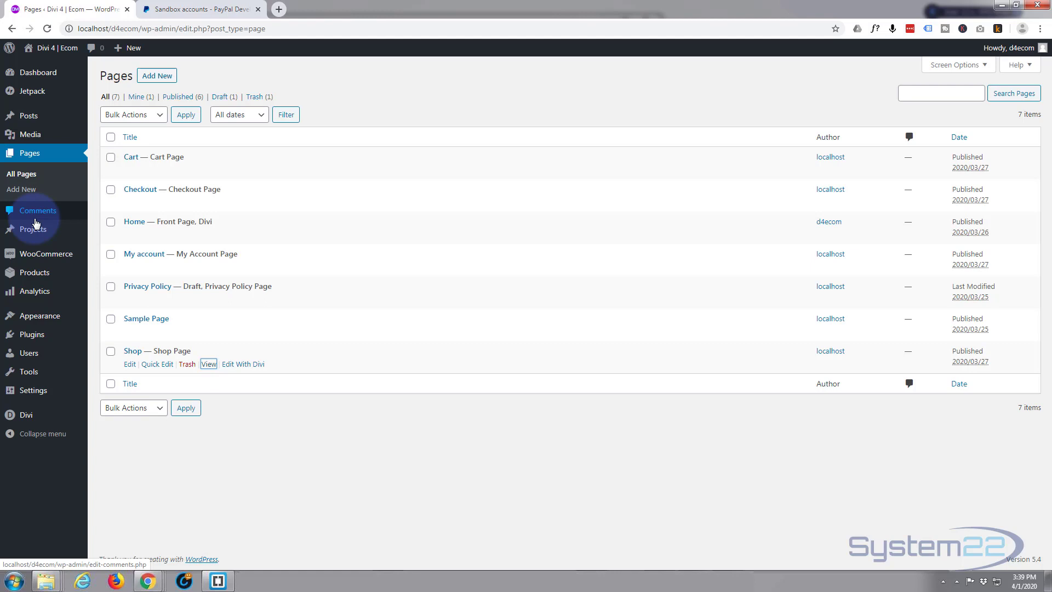
Step: Show WooCommerce's Payments settings, where PayPal is the only enabled method
mouse_move(35, 256)
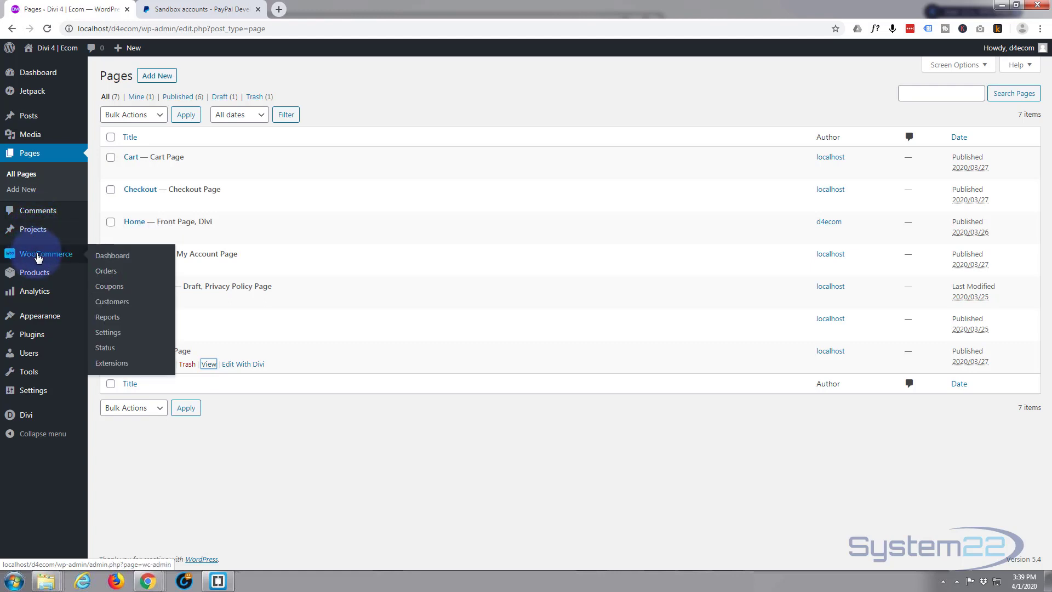
left_click(111, 336)
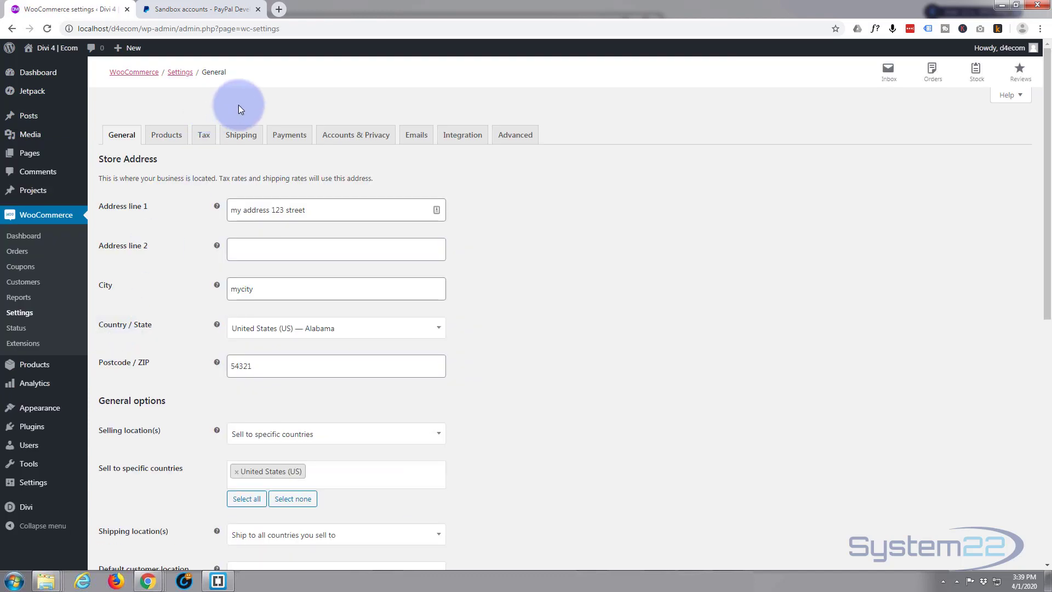
left_click(289, 142)
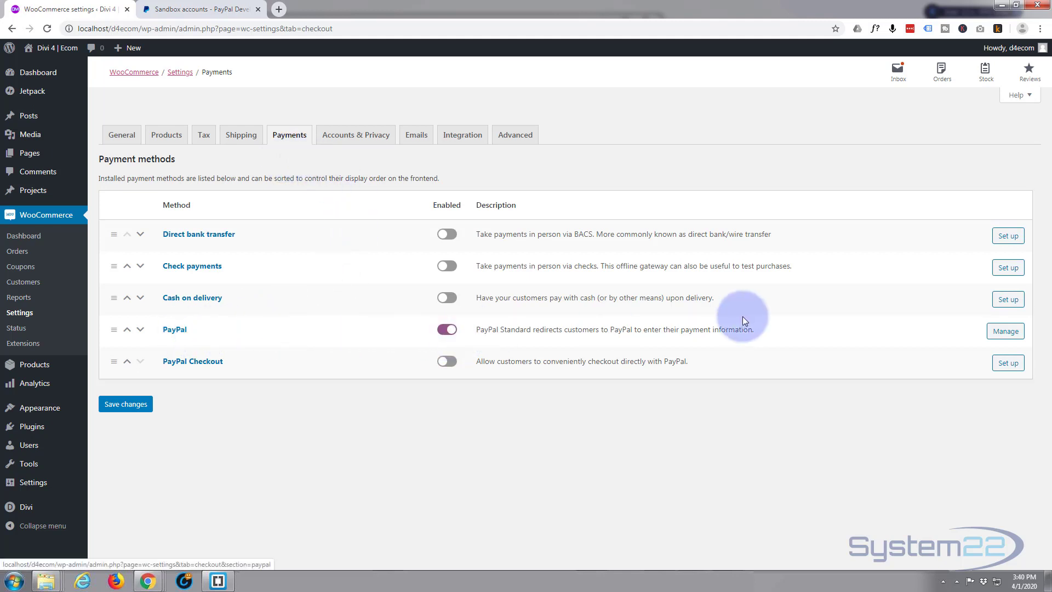
Step: Open the PayPal Standard settings and scroll down to the sandbox API credentials
left_click(1006, 332)
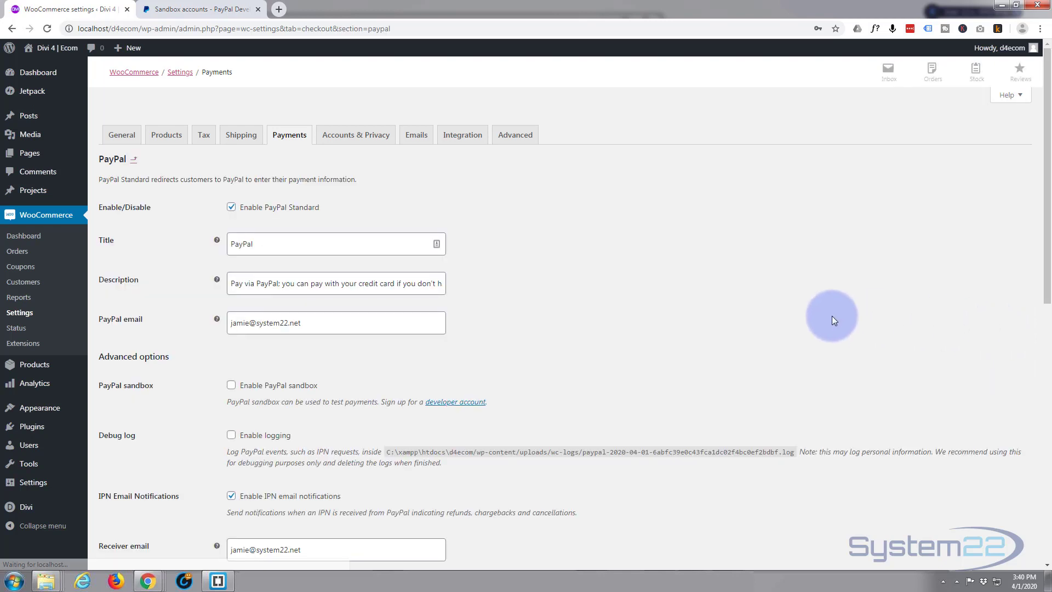
scroll(656, 252, "down", 3)
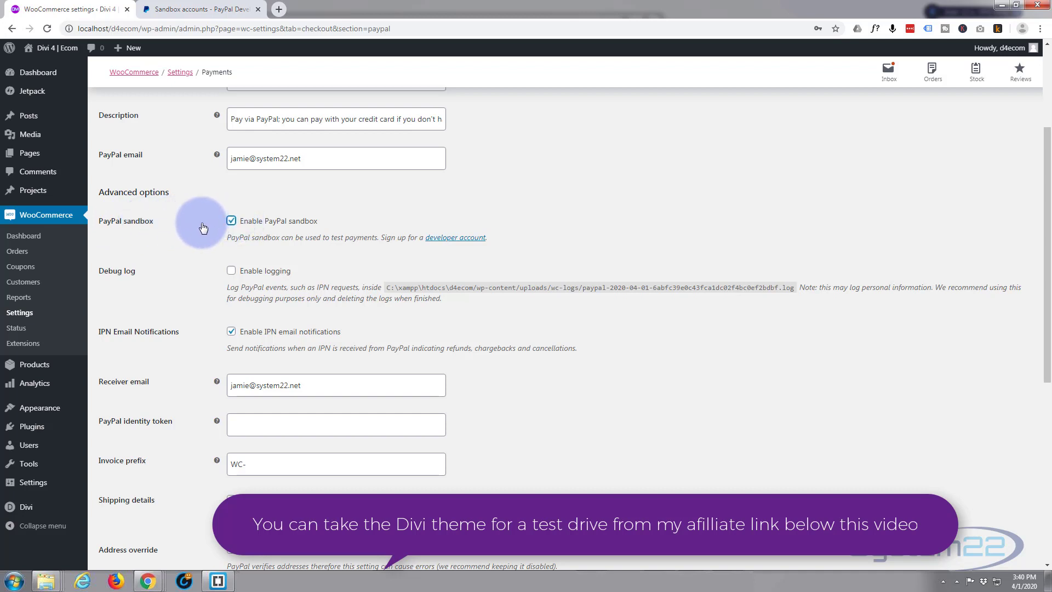
scroll(202, 228, "down", 2)
scroll(202, 228, "down", 5)
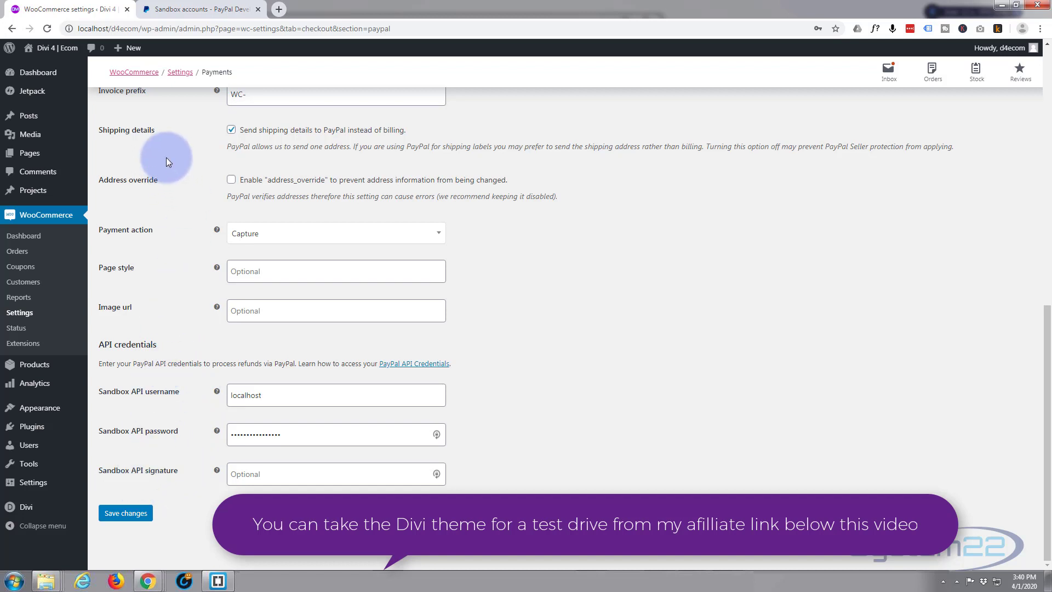
Step: Log in to the PayPal Developer dashboard with the developer account's email and password
left_click(190, 9)
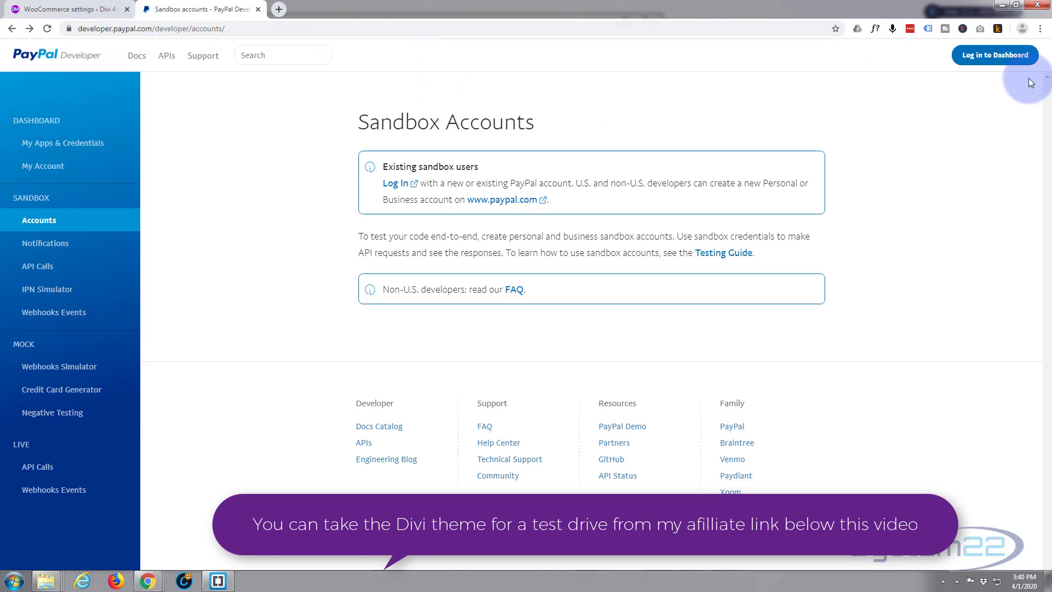
left_click(993, 54)
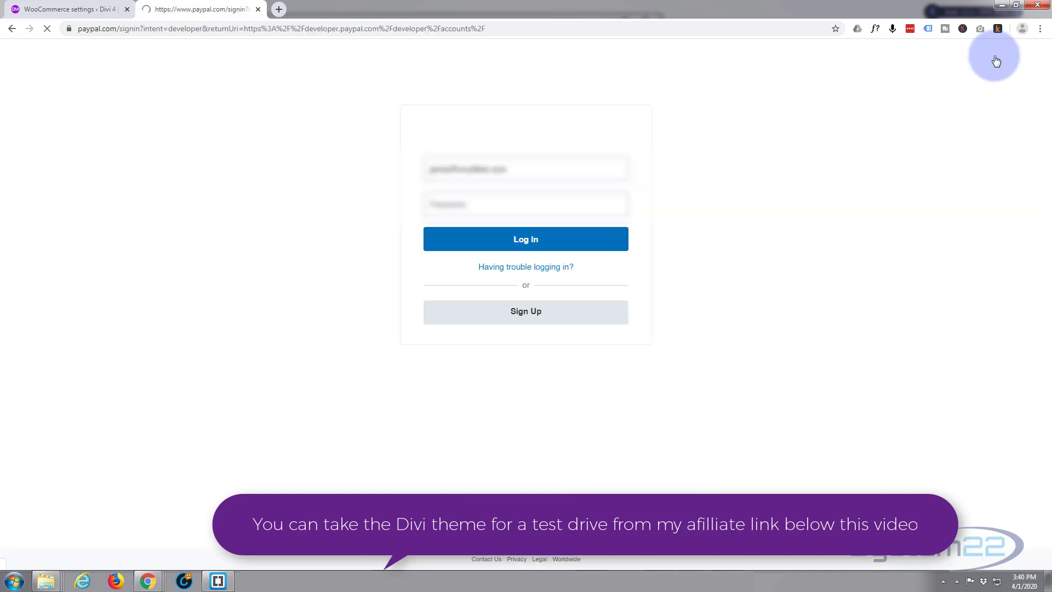
left_click_drag(585, 174, 383, 192)
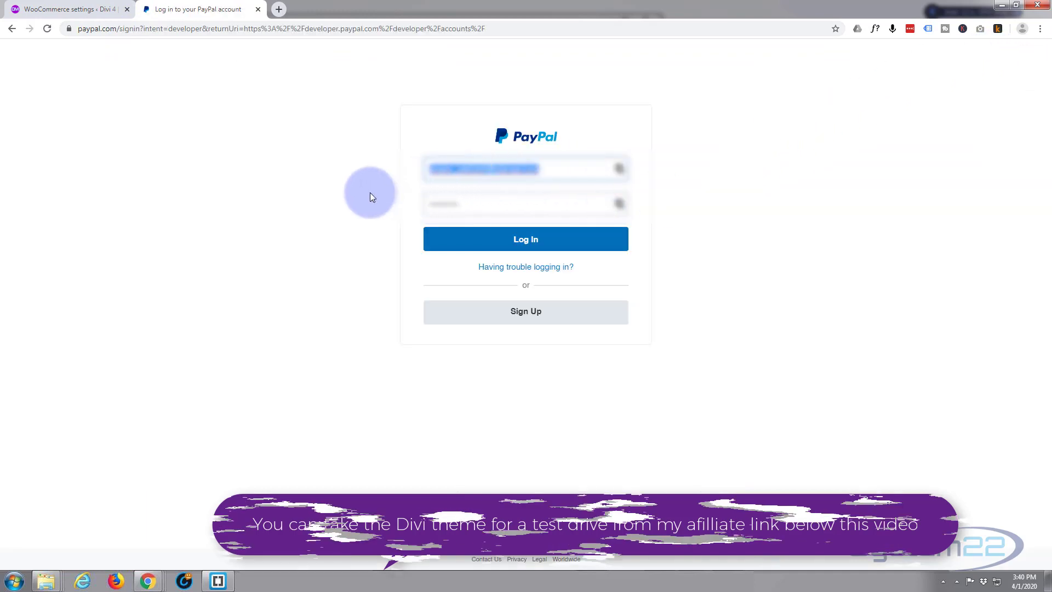
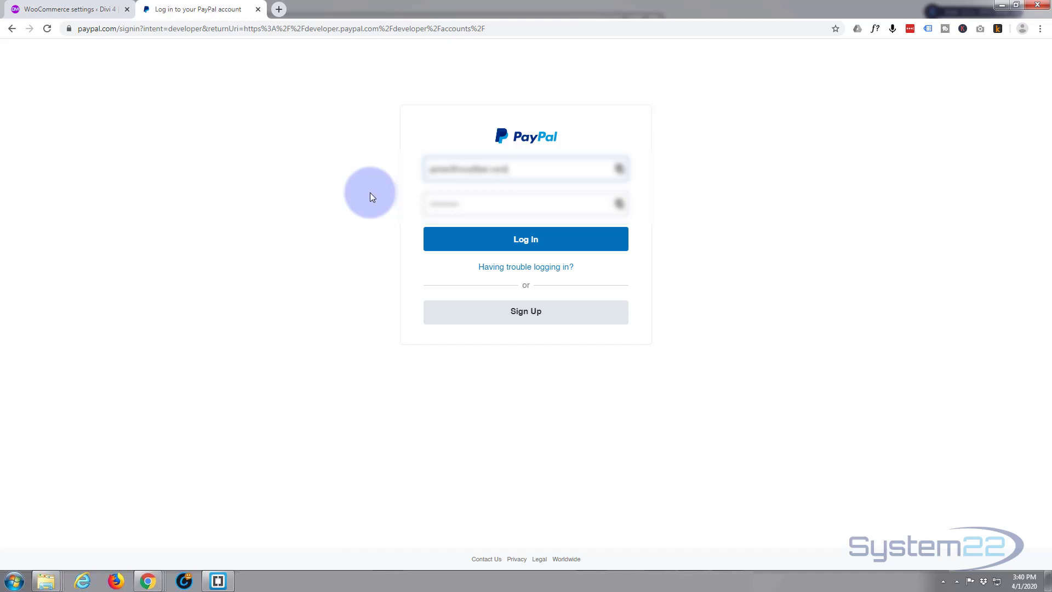
key("Tab")
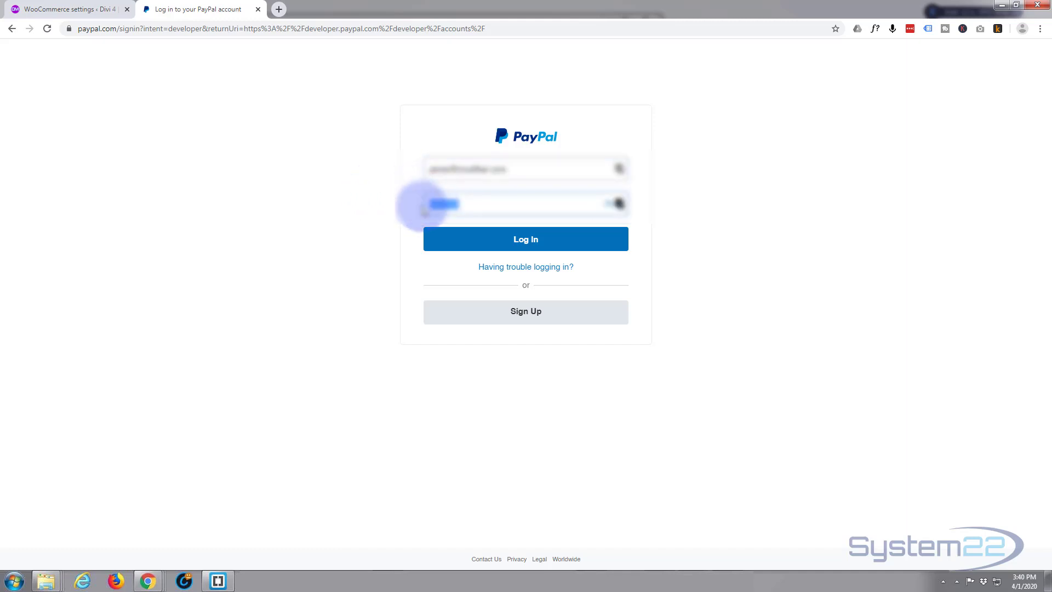
type("p")
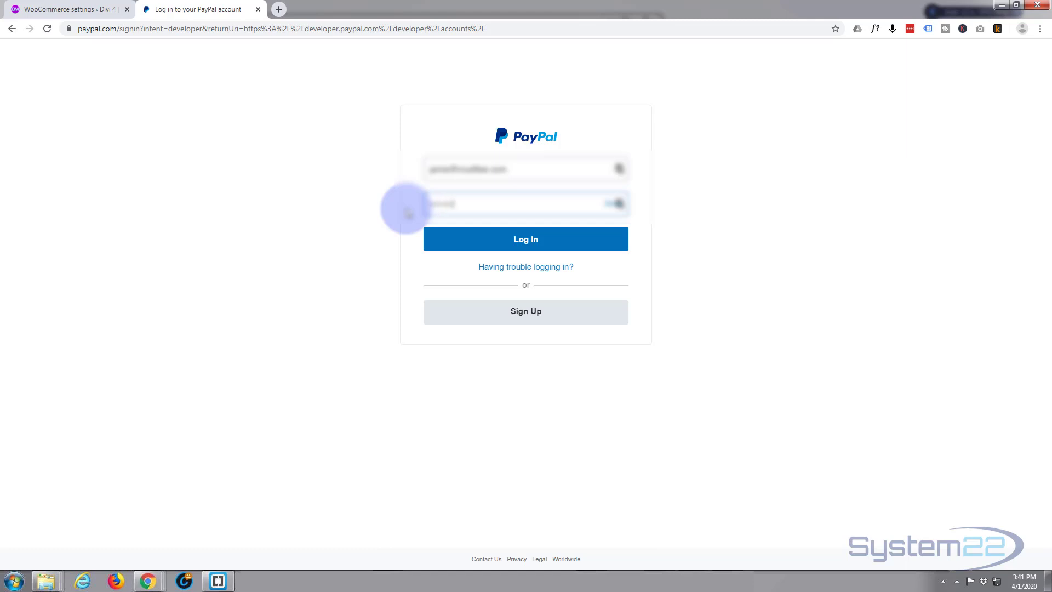
left_click(498, 245)
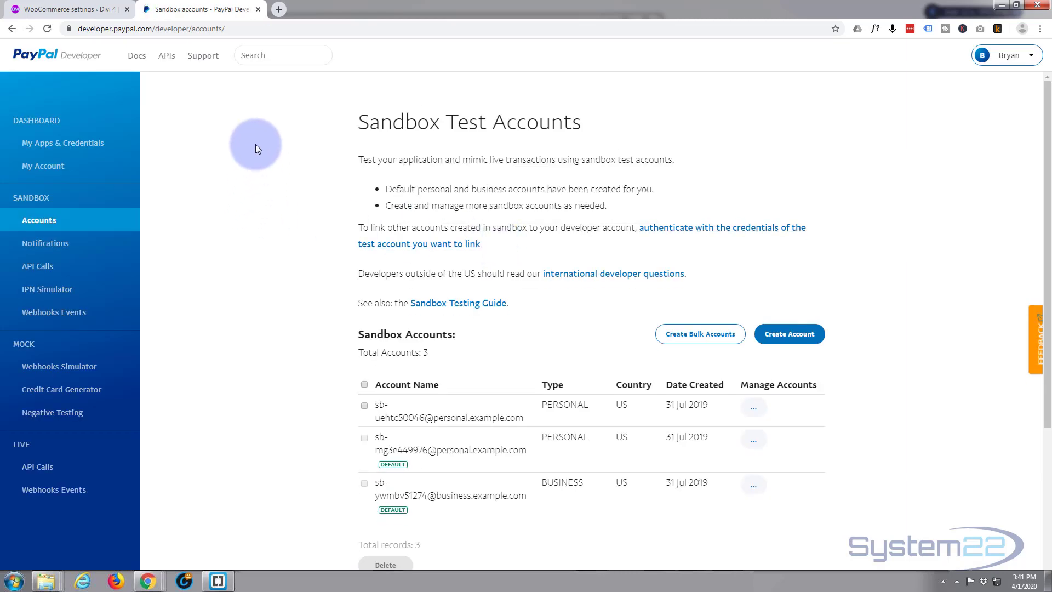
Step: Open and dismiss the Create Account dialog, then open the business sandbox account's options
scroll(256, 147, "down", 2)
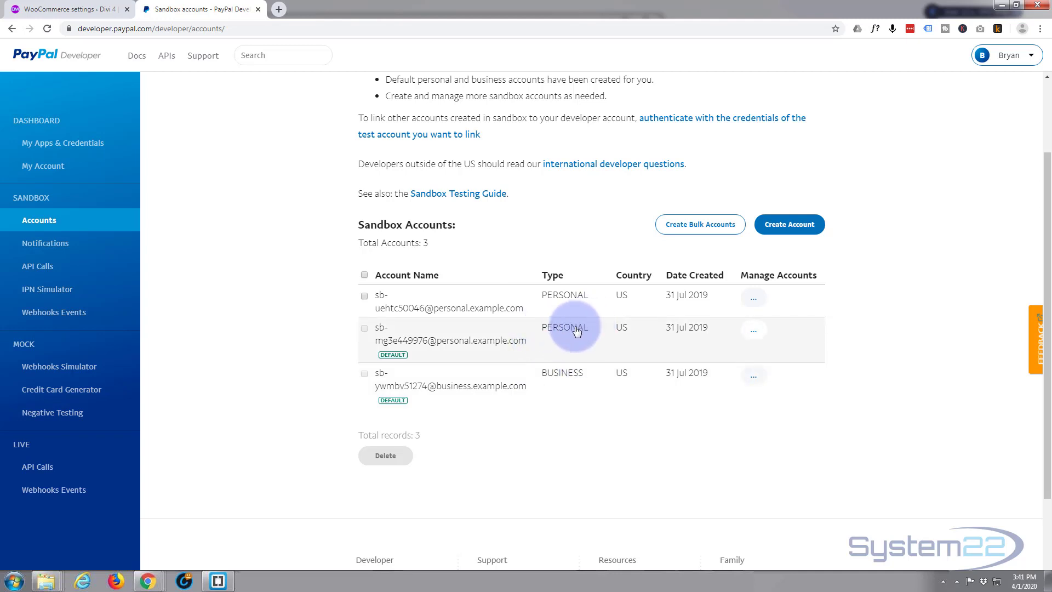
left_click(792, 226)
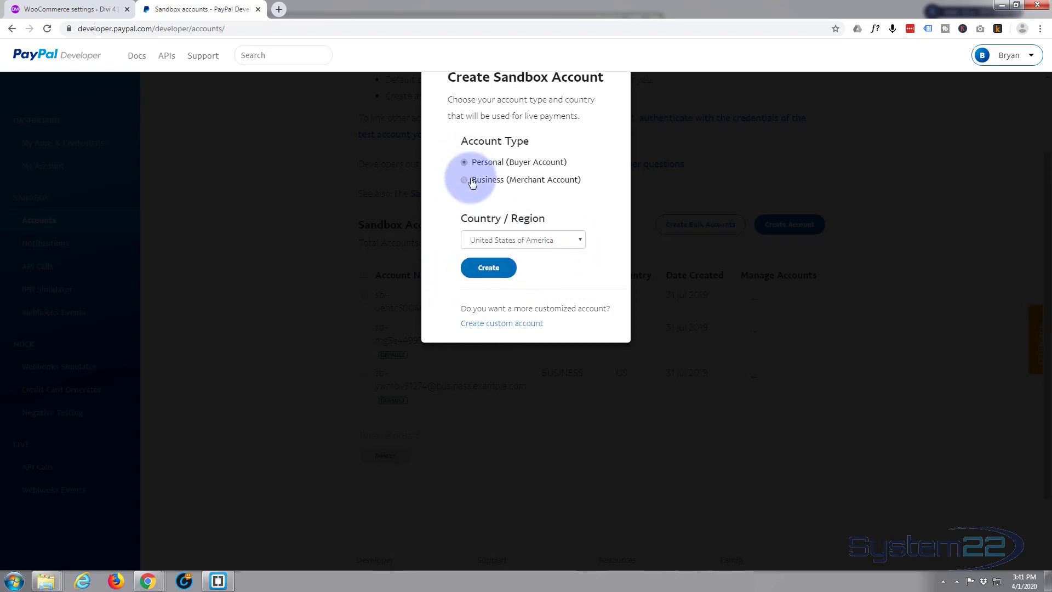
left_click(732, 146)
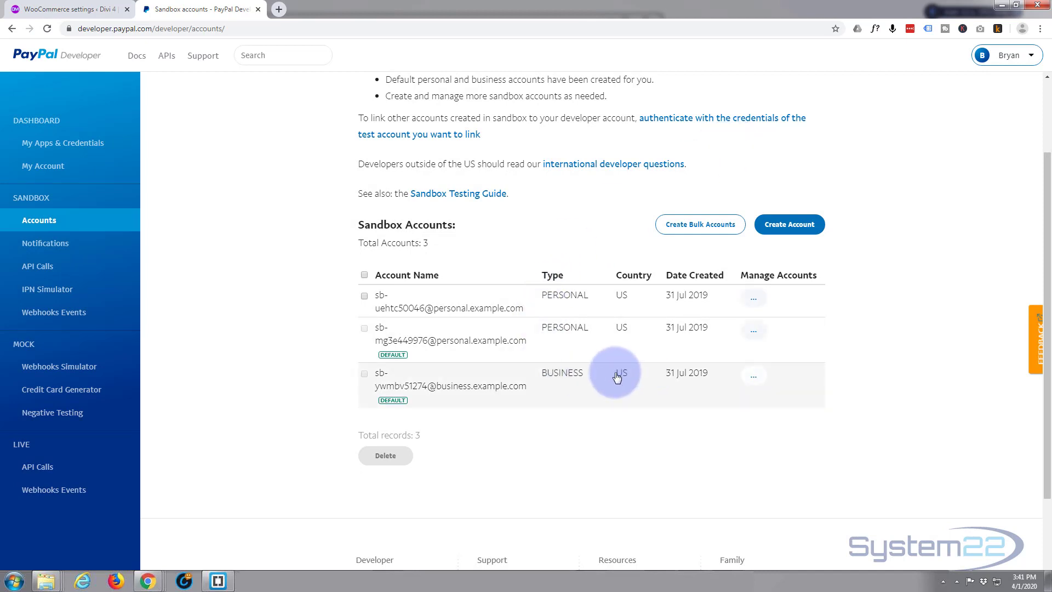
left_click(752, 376)
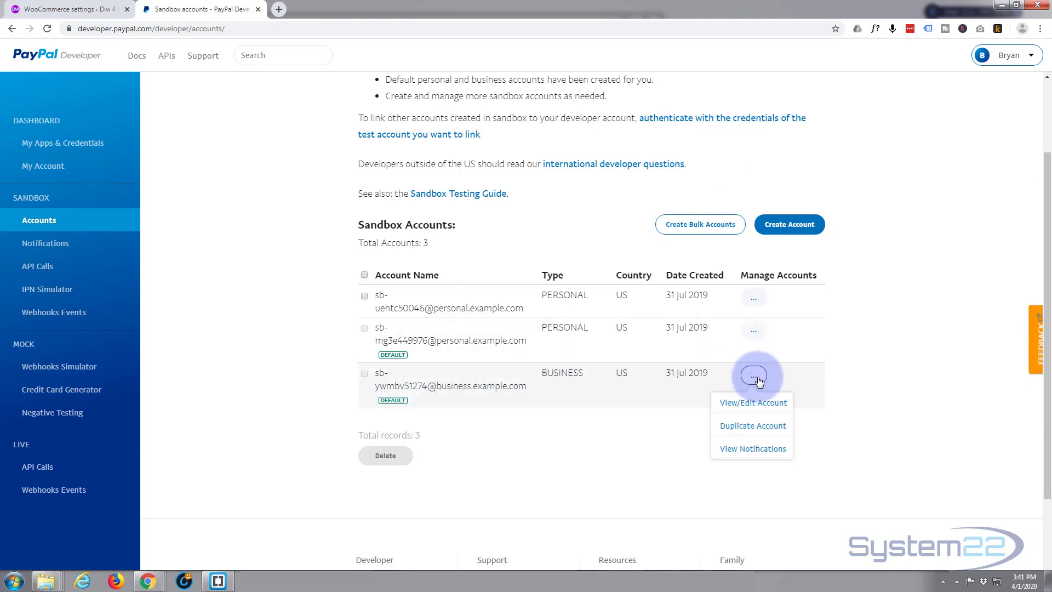
Step: Select the business sandbox account's NVP/SOAP API username and go back to WooCommerce
left_click(759, 381)
left_click(755, 402)
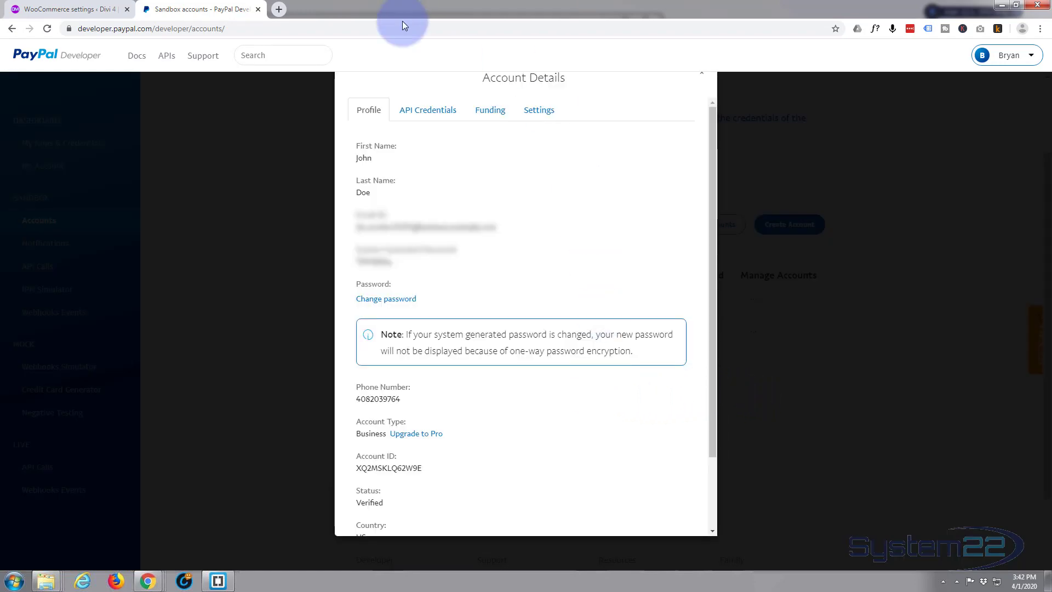
left_click(435, 115)
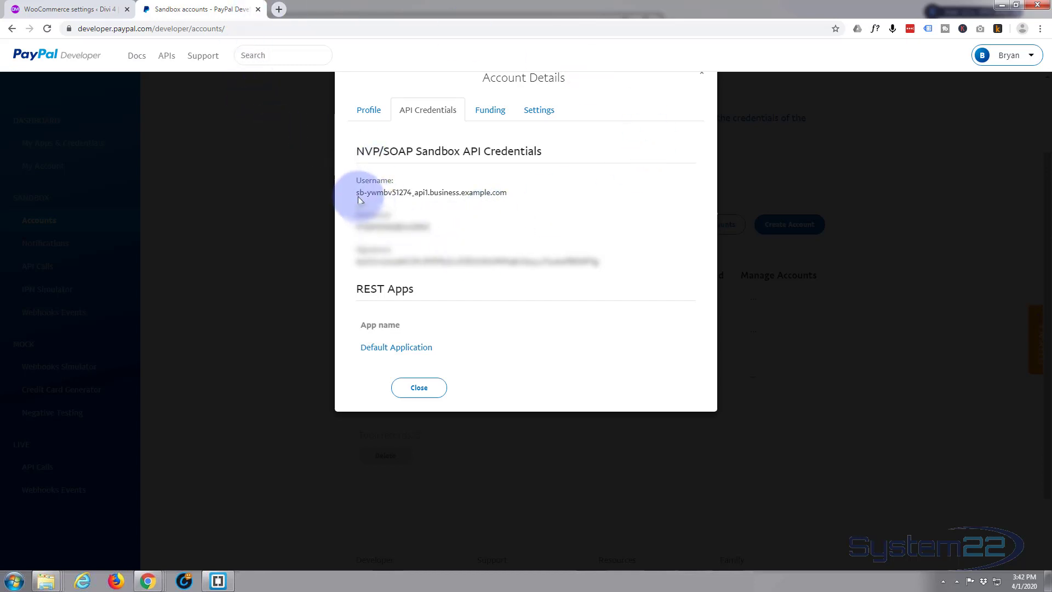
left_click_drag(354, 192, 504, 190)
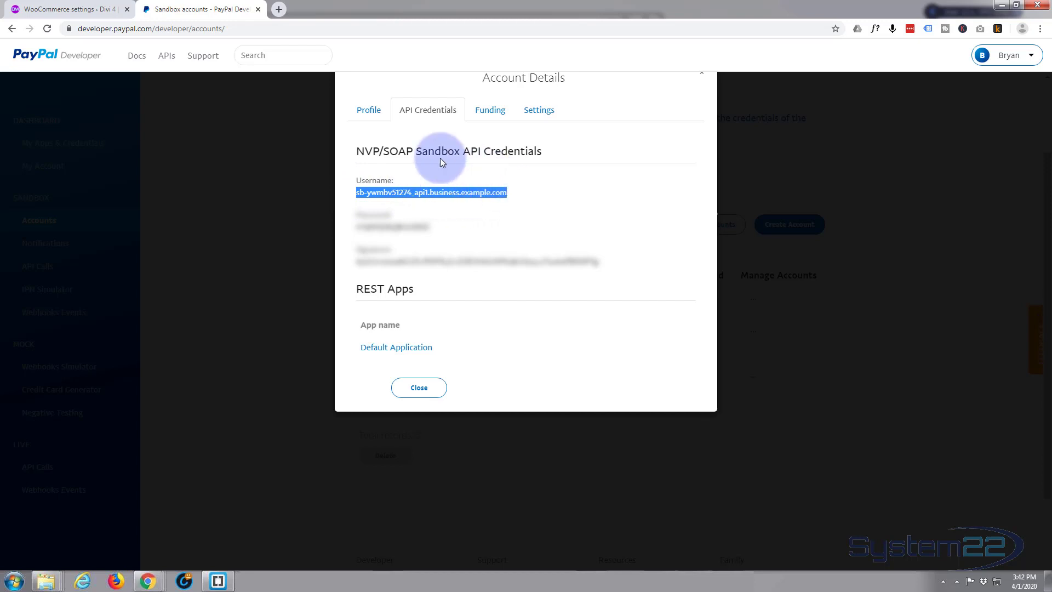
left_click(38, 9)
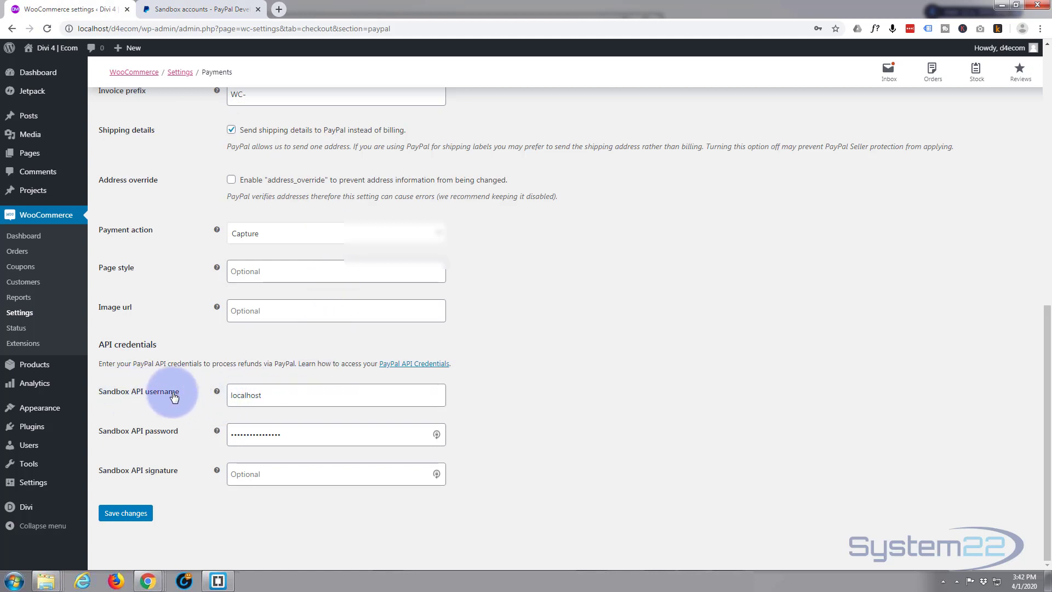
Step: Paste the PayPal sandbox API username and API password into WooCommerce's sandbox credential fields
left_click_drag(276, 396, 213, 392)
type("sb-ywmbv51274_api1.business.example.com")
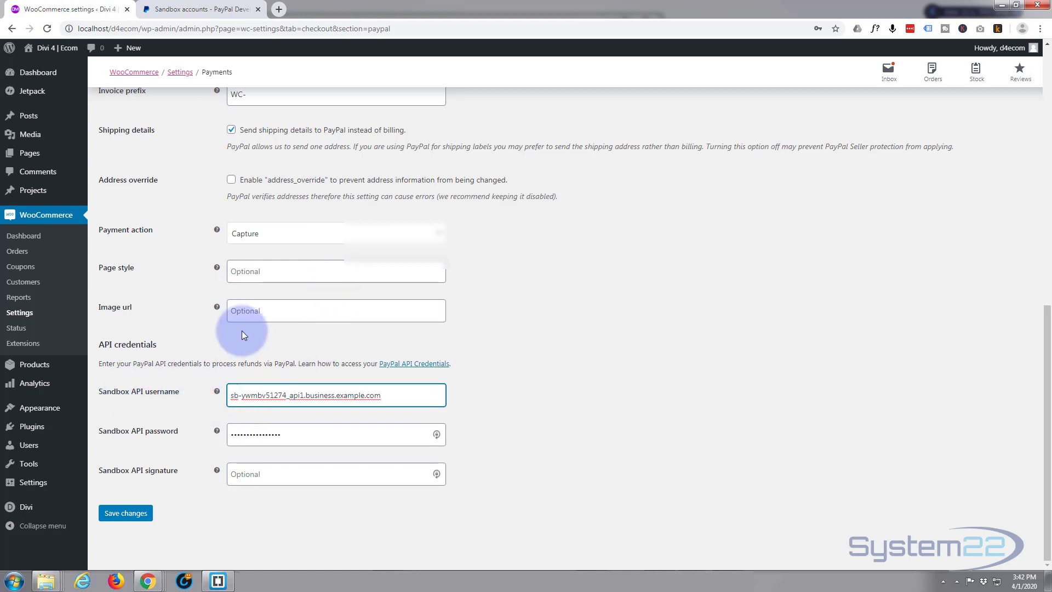
left_click(216, 10)
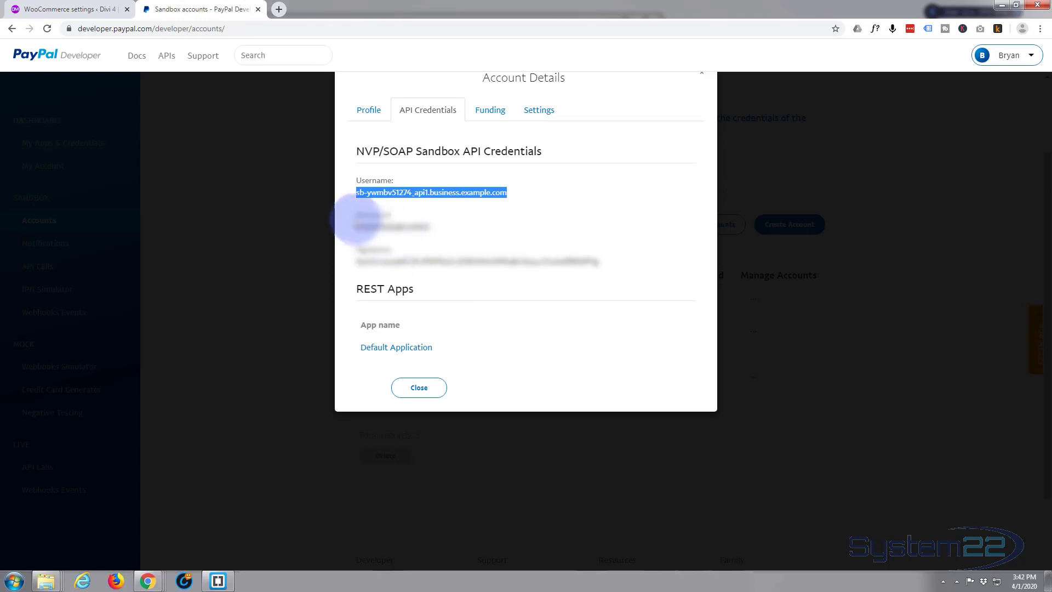
left_click_drag(357, 227, 452, 230)
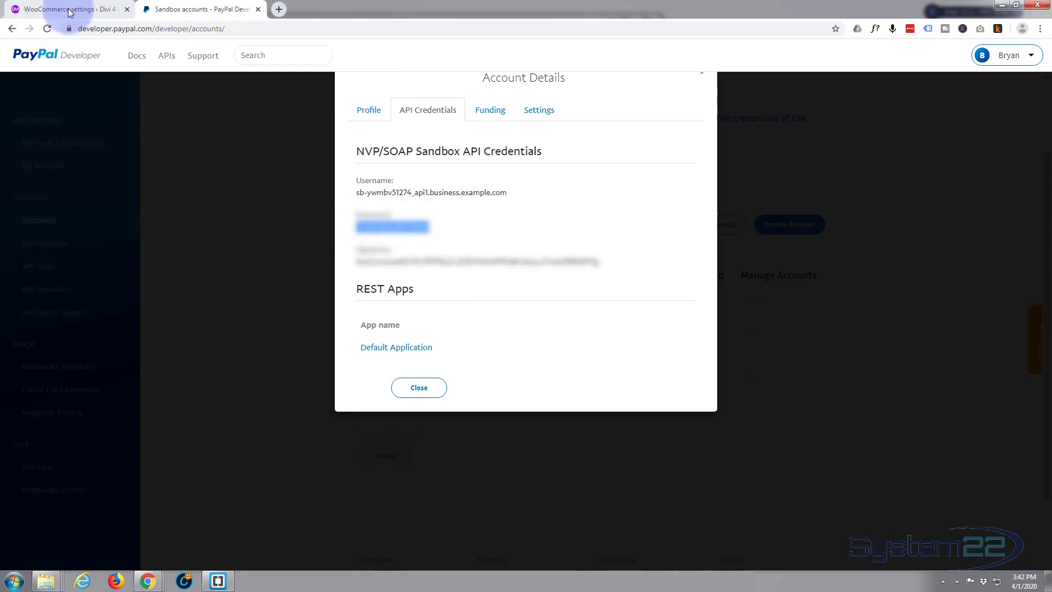
left_click(69, 10)
double_click(270, 434)
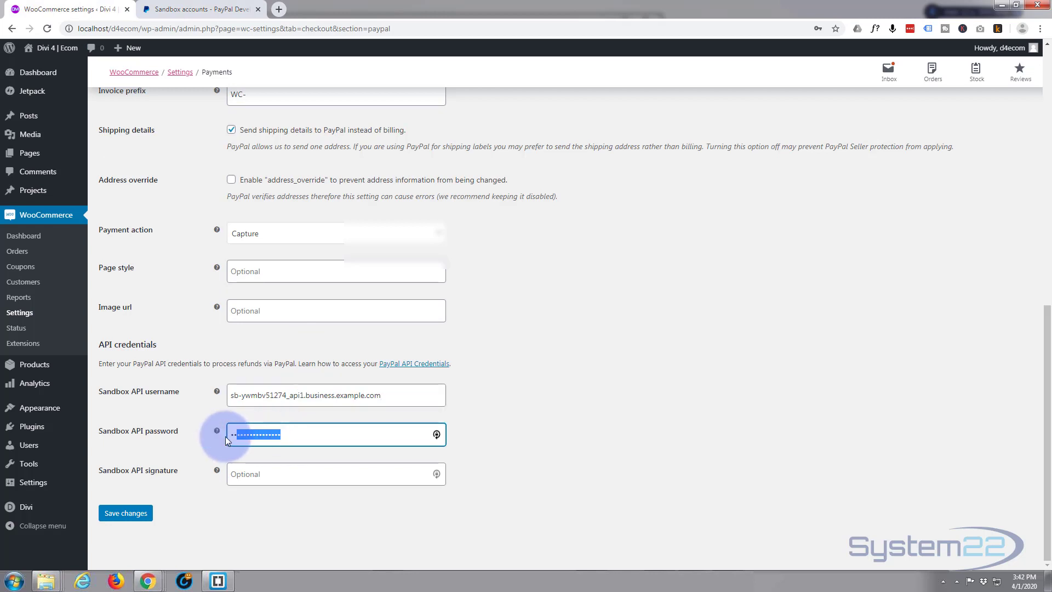
key("ctrl+v")
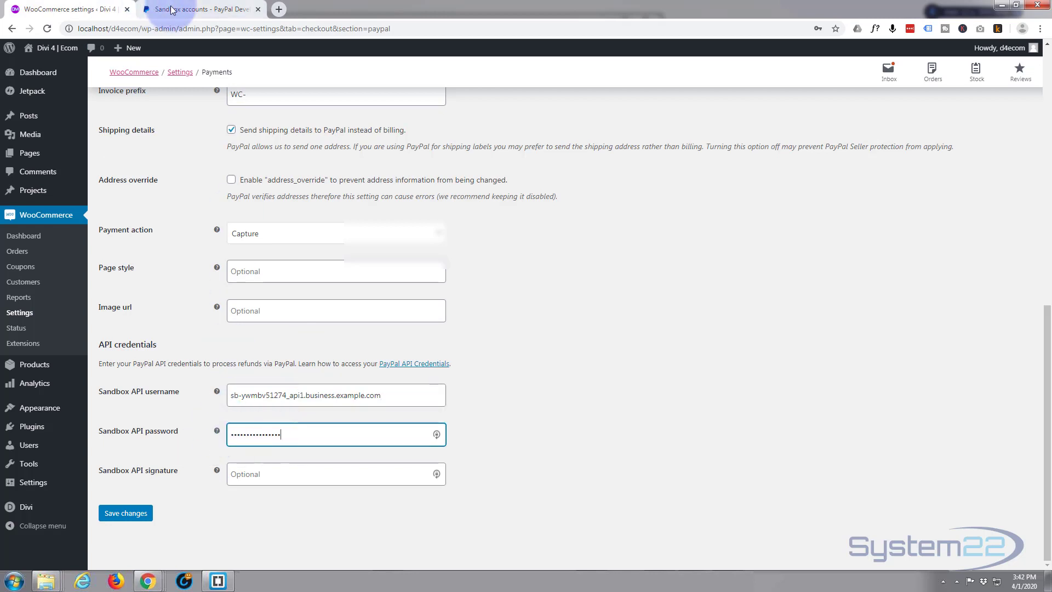
Step: Paste the PayPal API signature into the Sandbox API signature field and save the settings
left_click(173, 10)
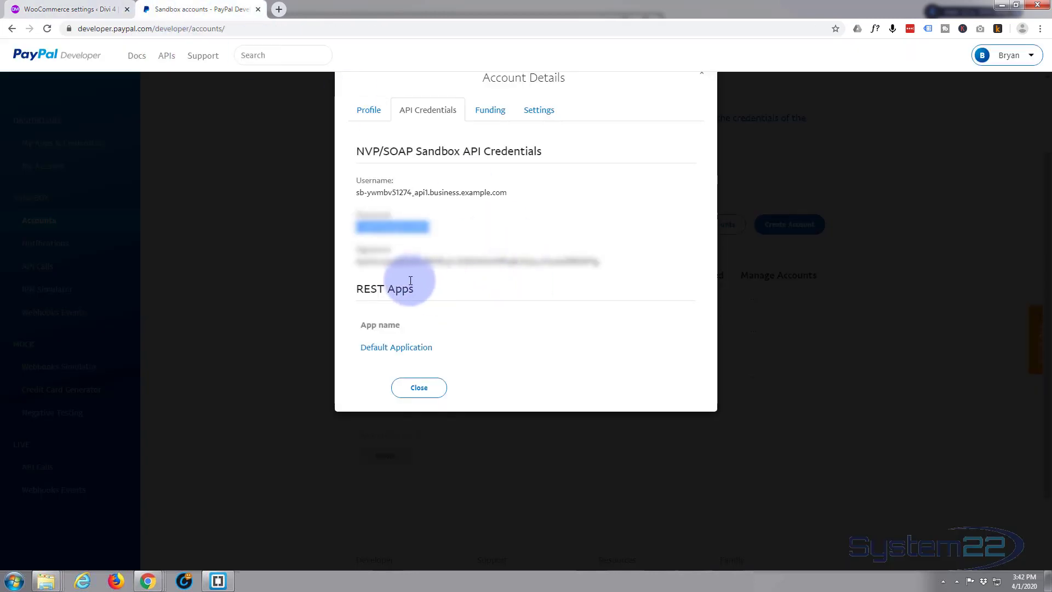
mouse_move(357, 262)
left_mouse_down()
mouse_move(626, 263)
mouse_move(493, 216)
left_mouse_up()
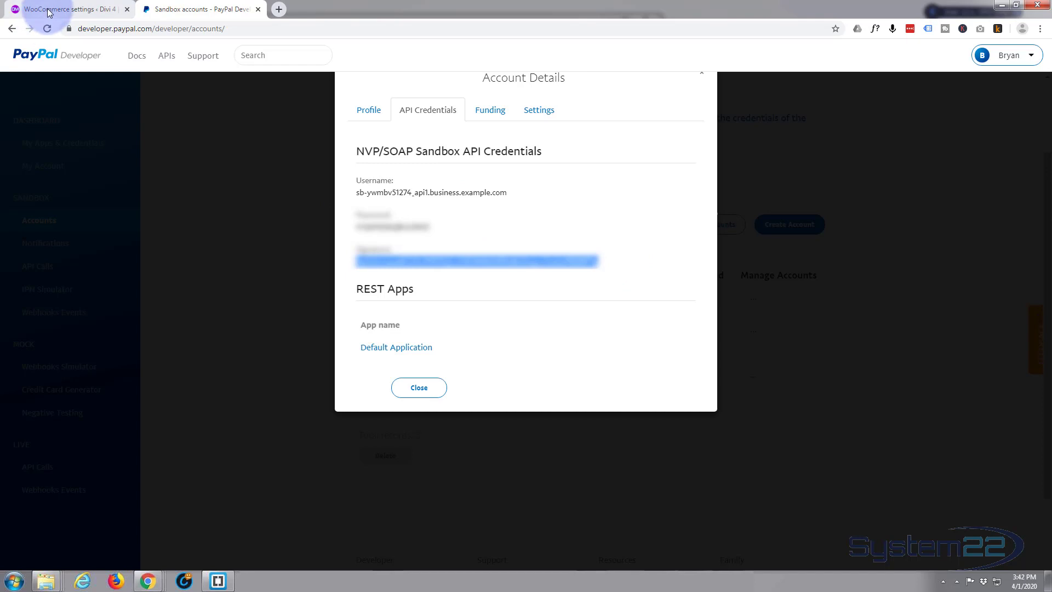
left_click(61, 9)
left_click(250, 474)
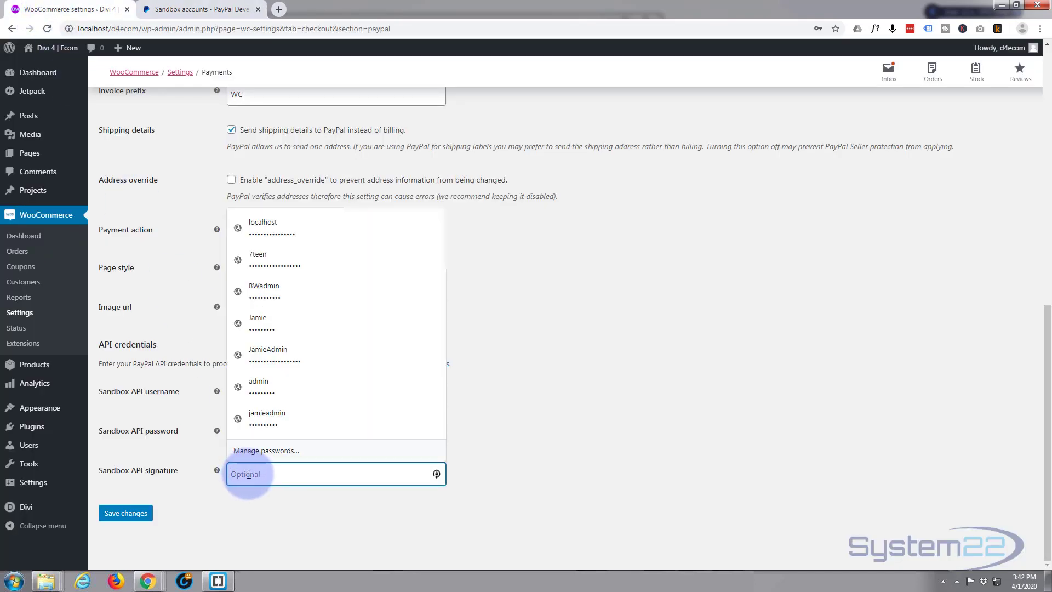
key("ctrl+v")
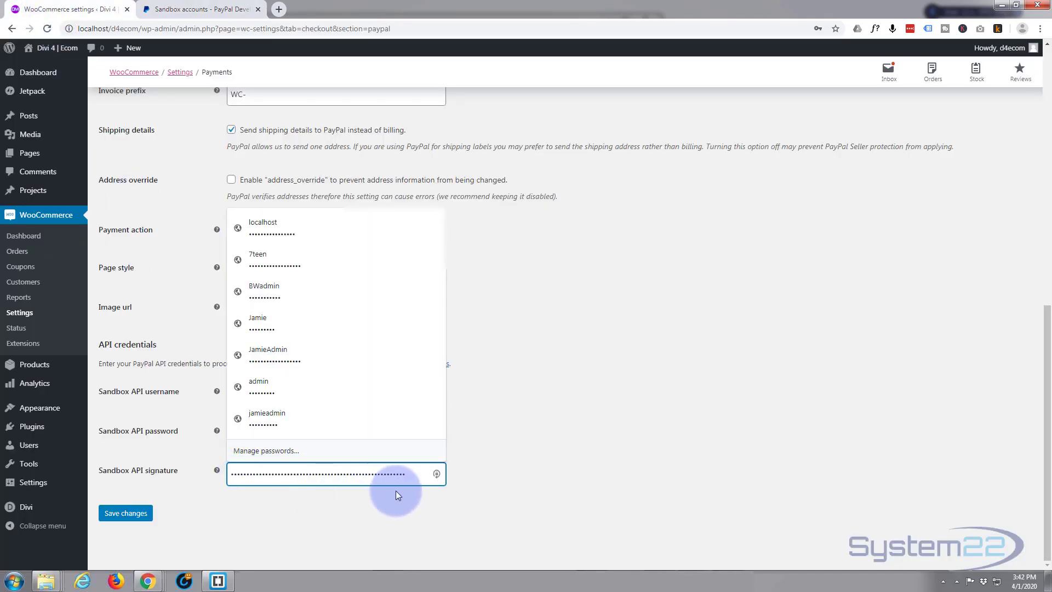
left_click(207, 507)
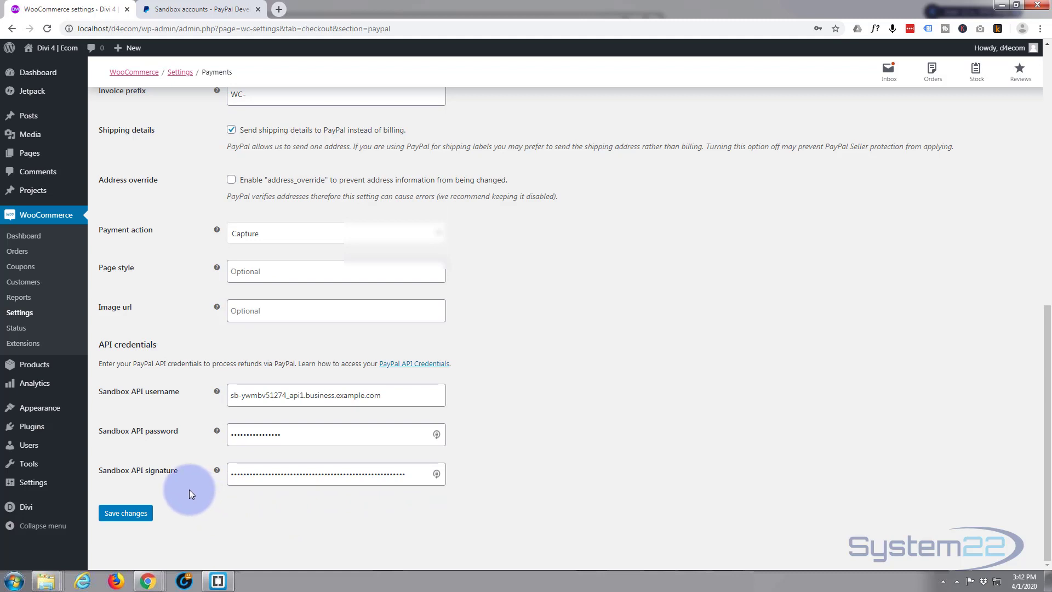
left_click(123, 516)
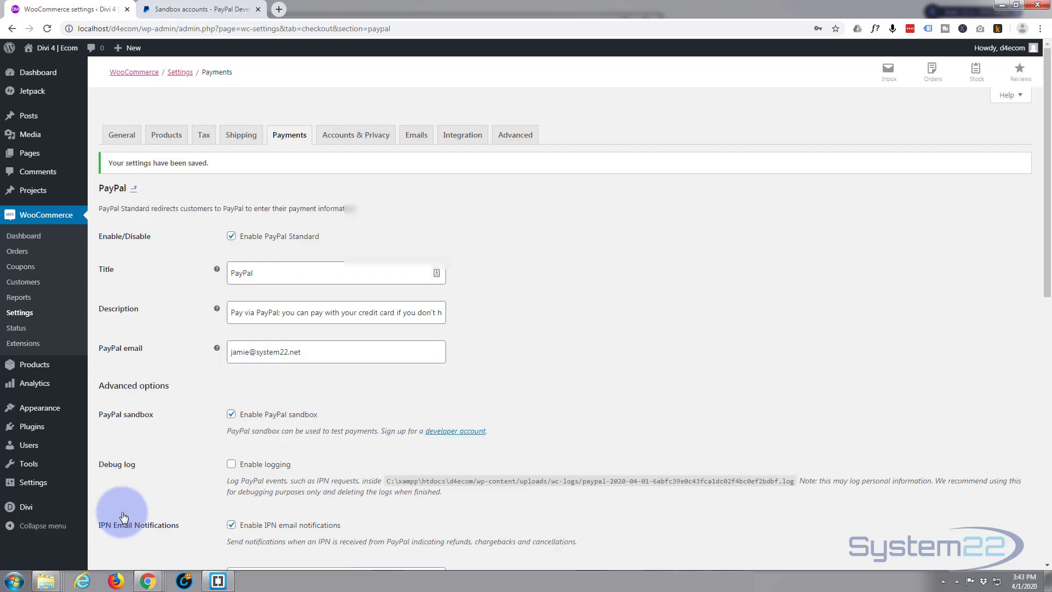
left_click(197, 9)
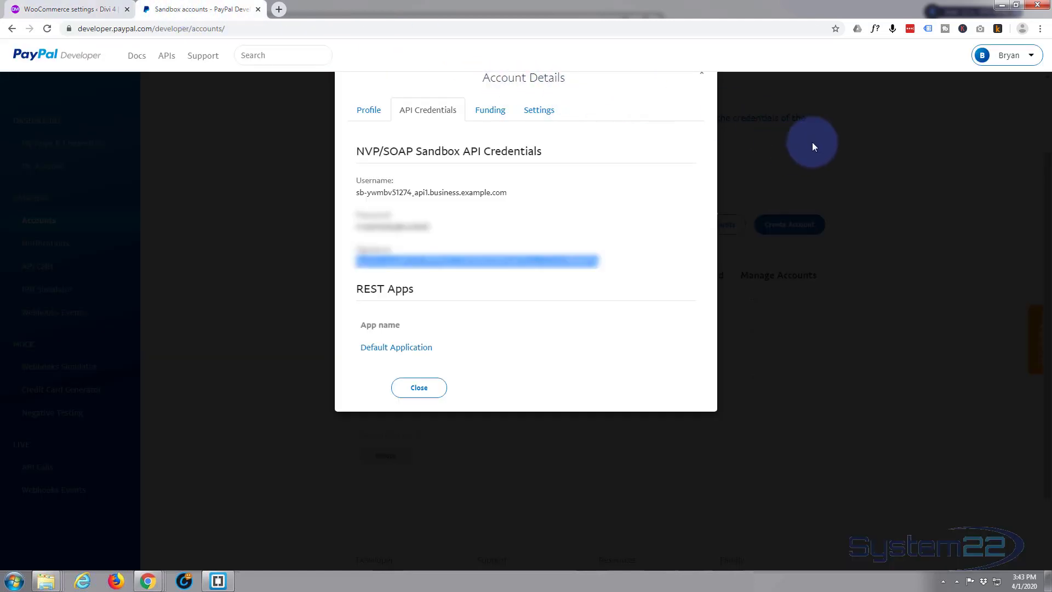
Step: Close the business account details, review the first personal sandbox account, then return to WooCommerce
left_click(812, 143)
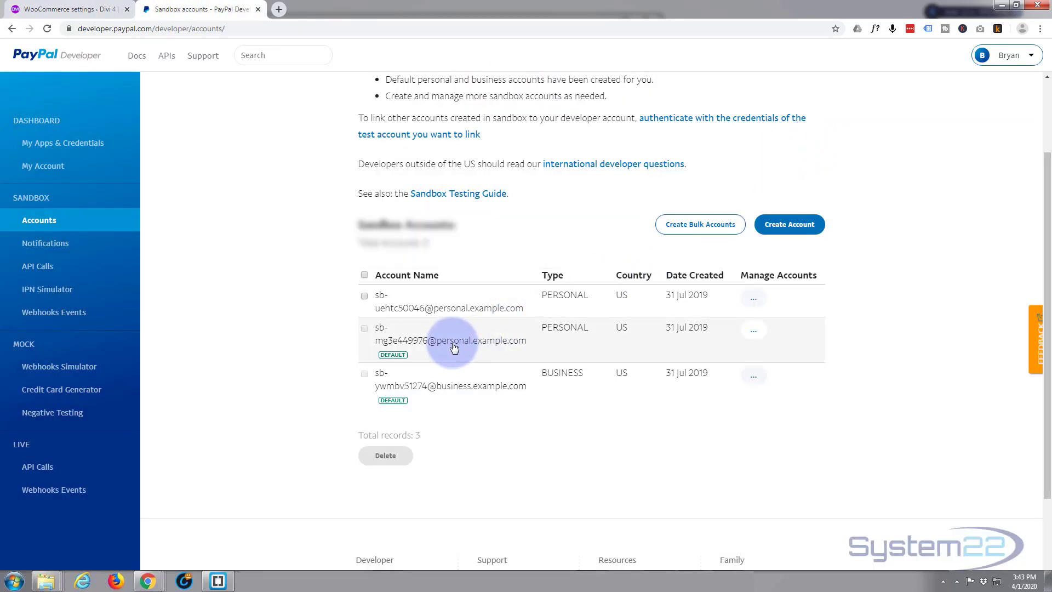
left_click(753, 297)
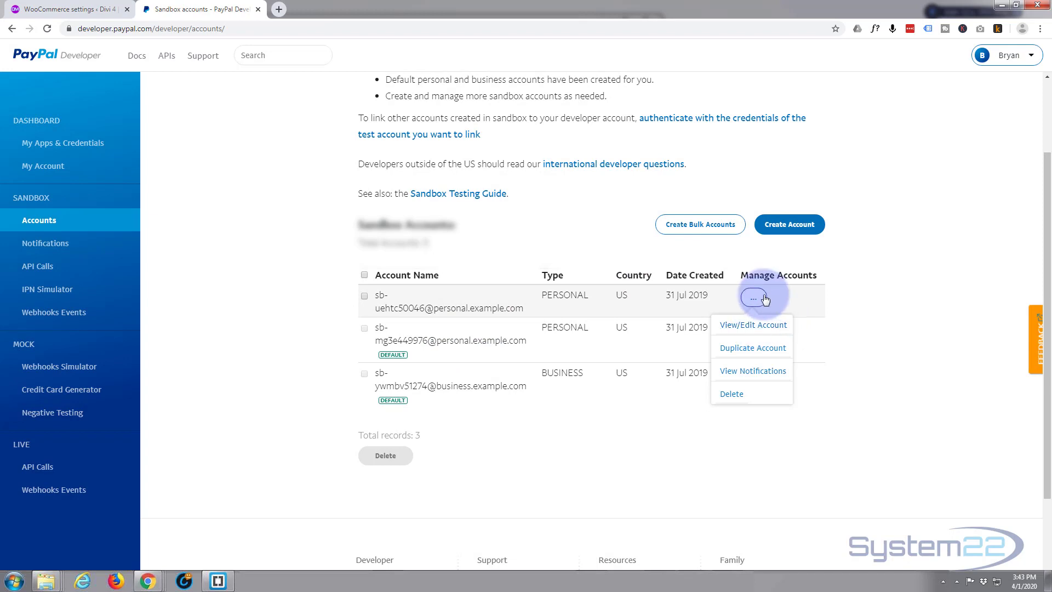
left_click(755, 300)
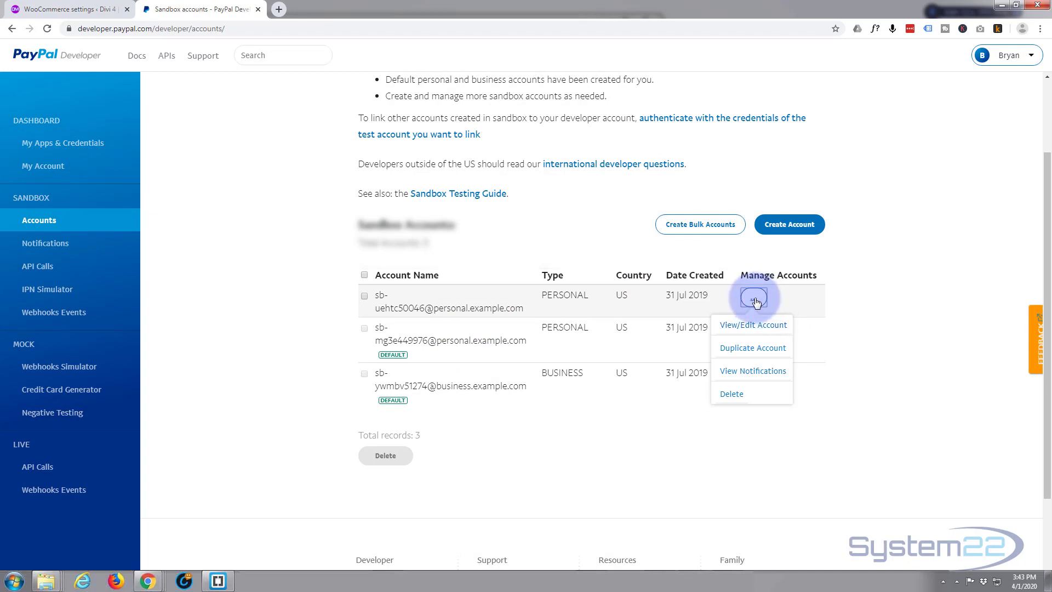
left_click(754, 324)
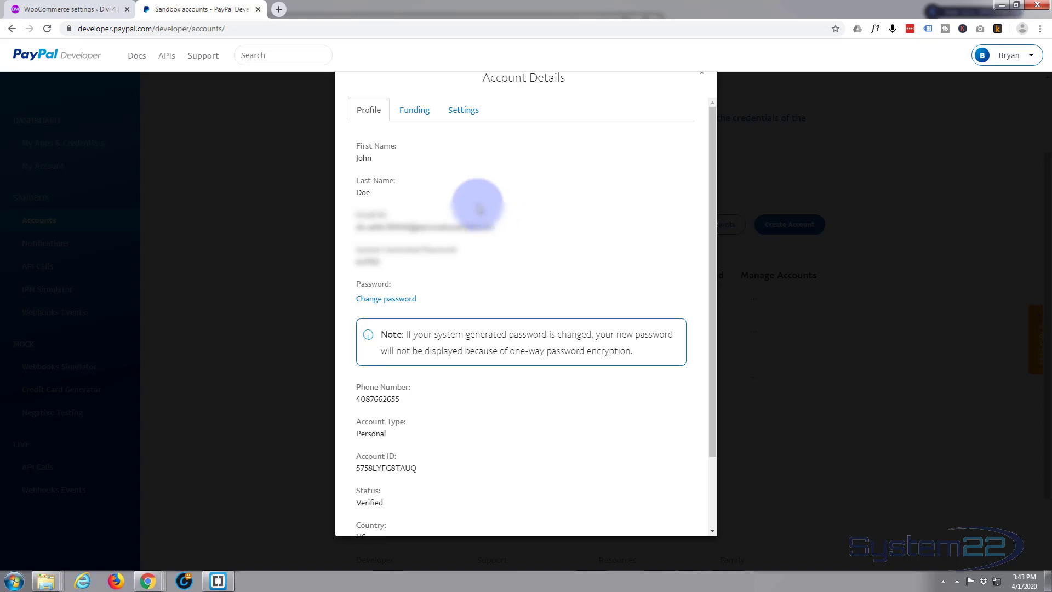
left_click(839, 139)
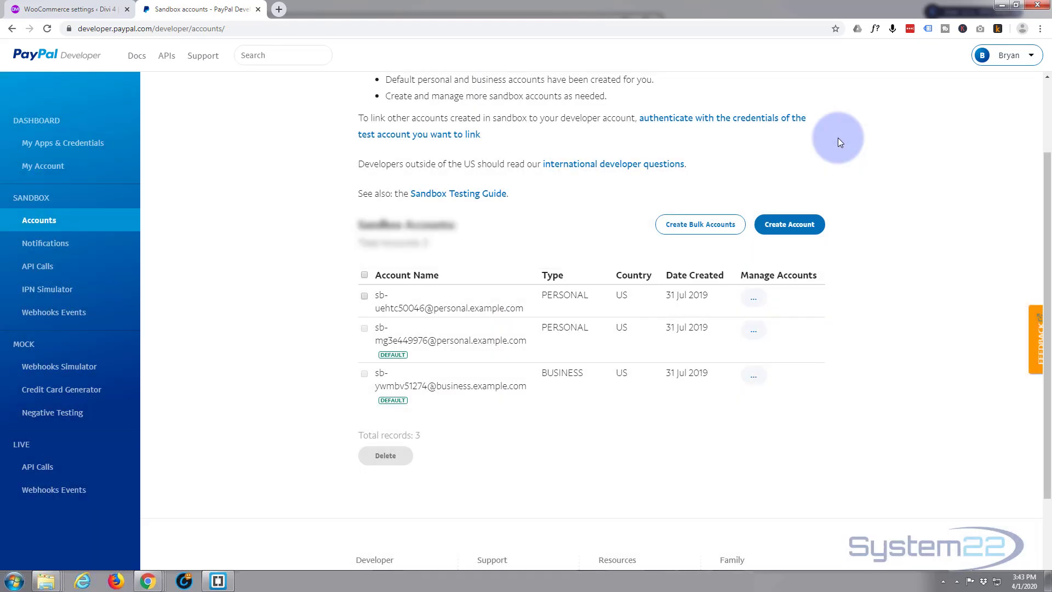
left_click(76, 10)
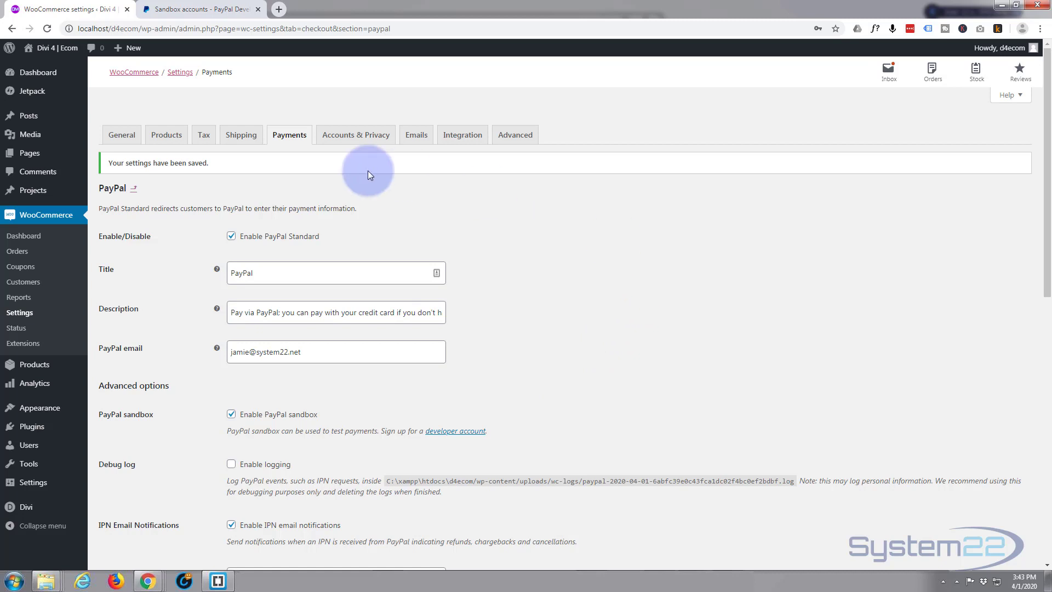
Step: Open All Pages and the live Shop page in new tabs, then select the Shop page's URL
middle_click(24, 155)
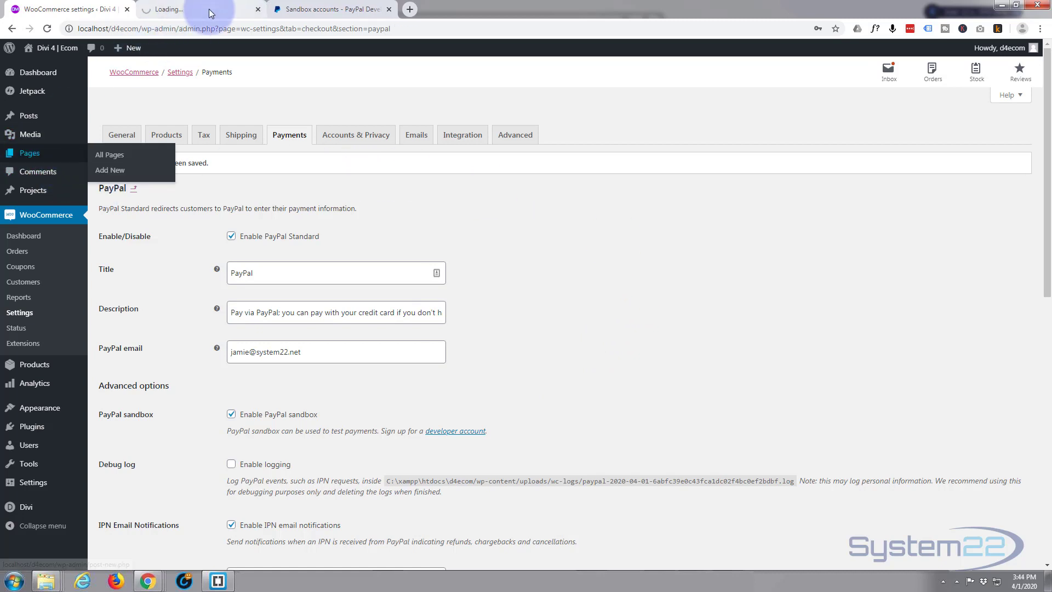
left_click(208, 8)
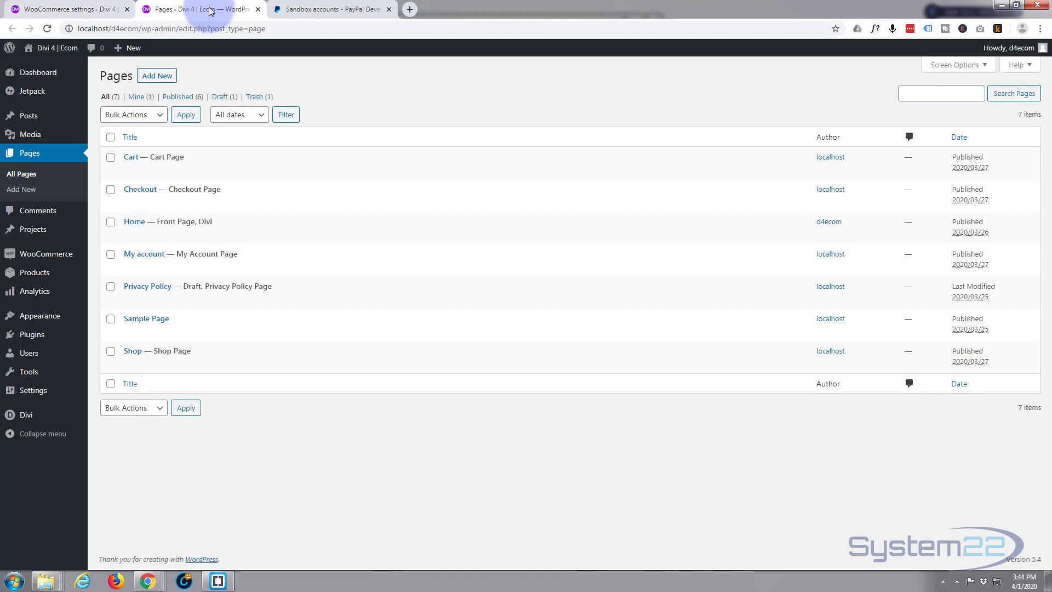
mouse_move(137, 367)
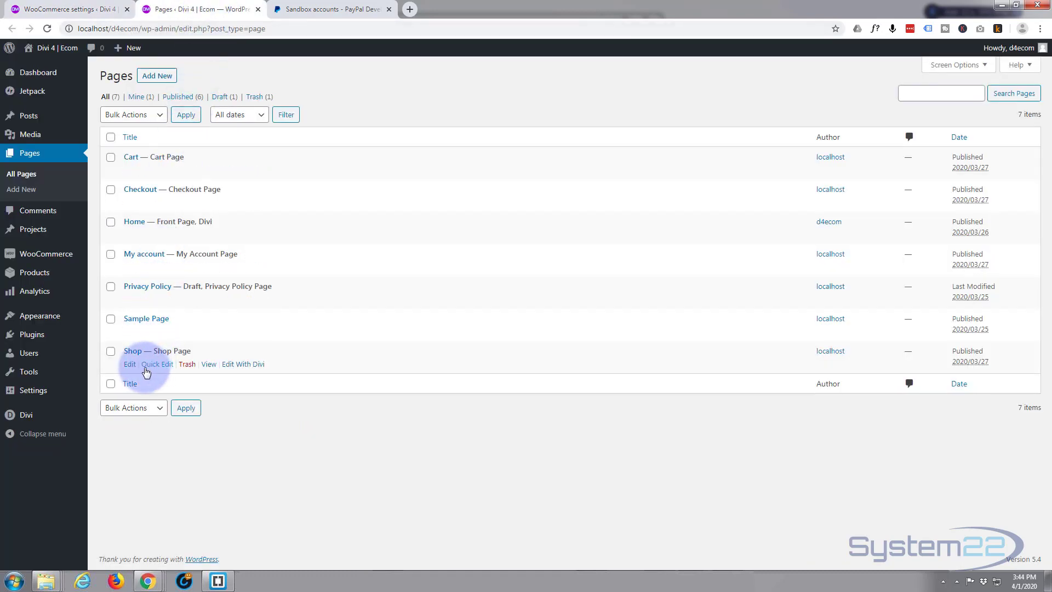
middle_click(208, 365)
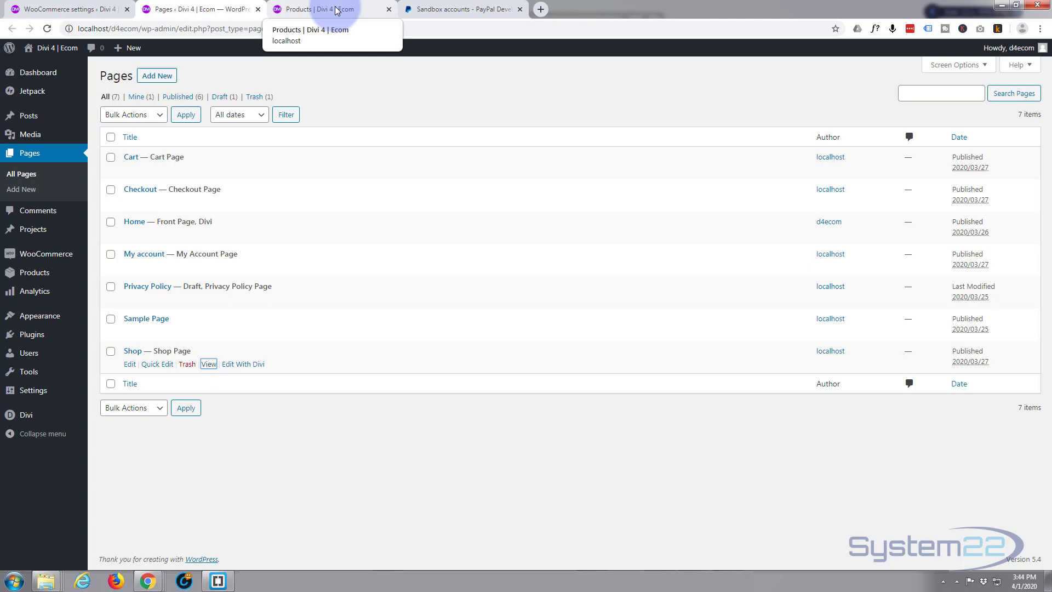
left_click(340, 10)
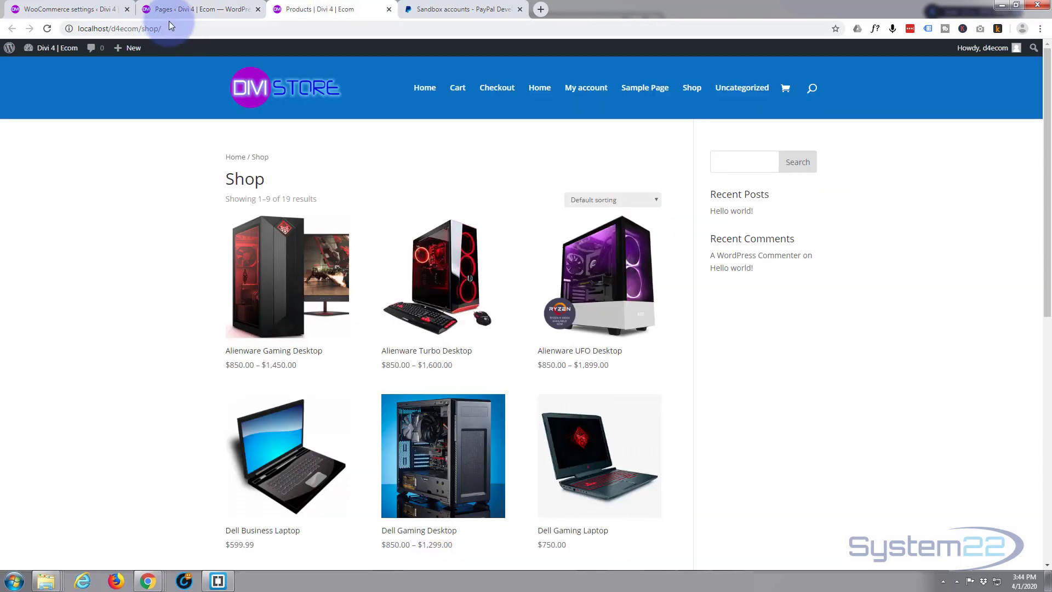
left_click_drag(164, 29, 22, 22)
key("ctrl+c")
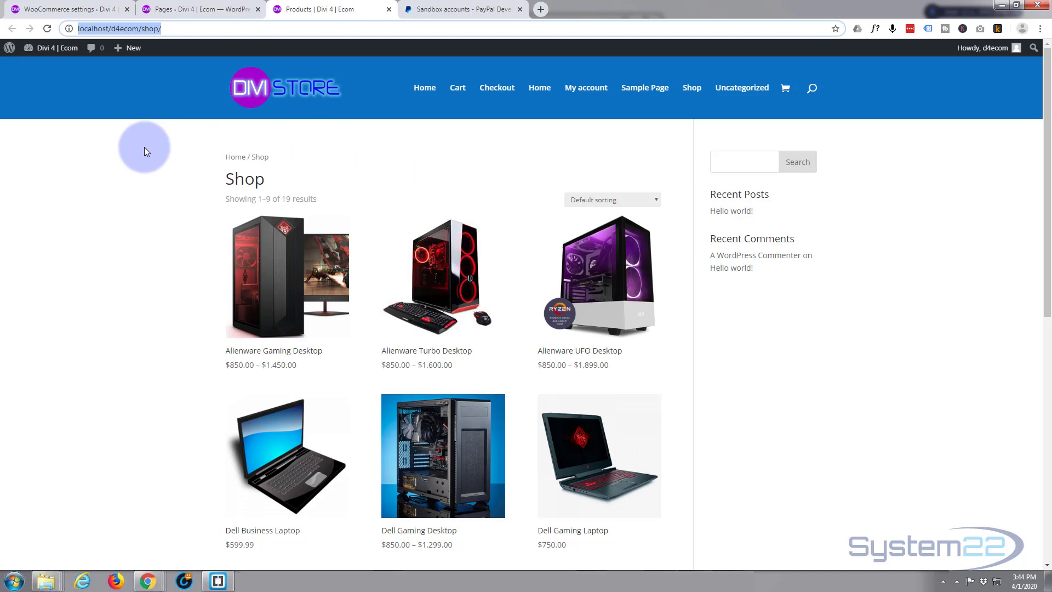
Step: Load the shop in an incognito window and add the $1,450.00 Alienware Gaming Desktop to the cart
key("ctrl+shift+n")
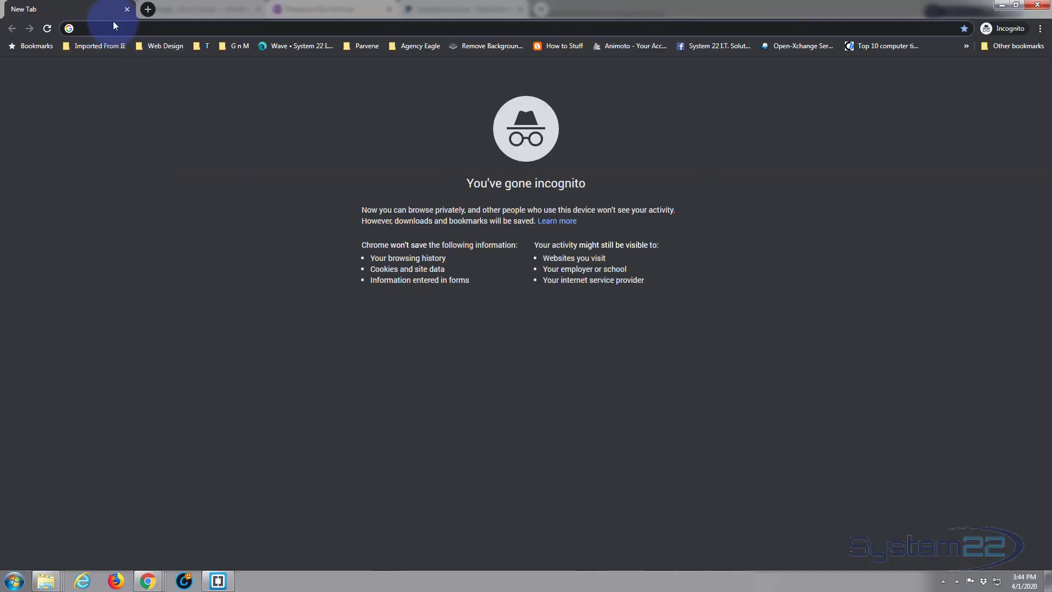
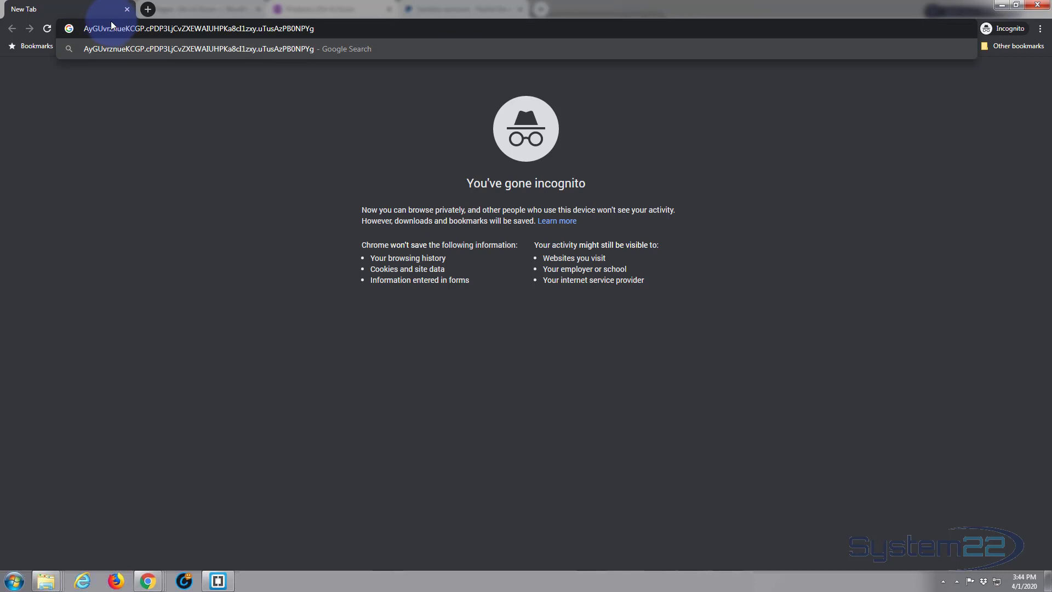
key("Escape")
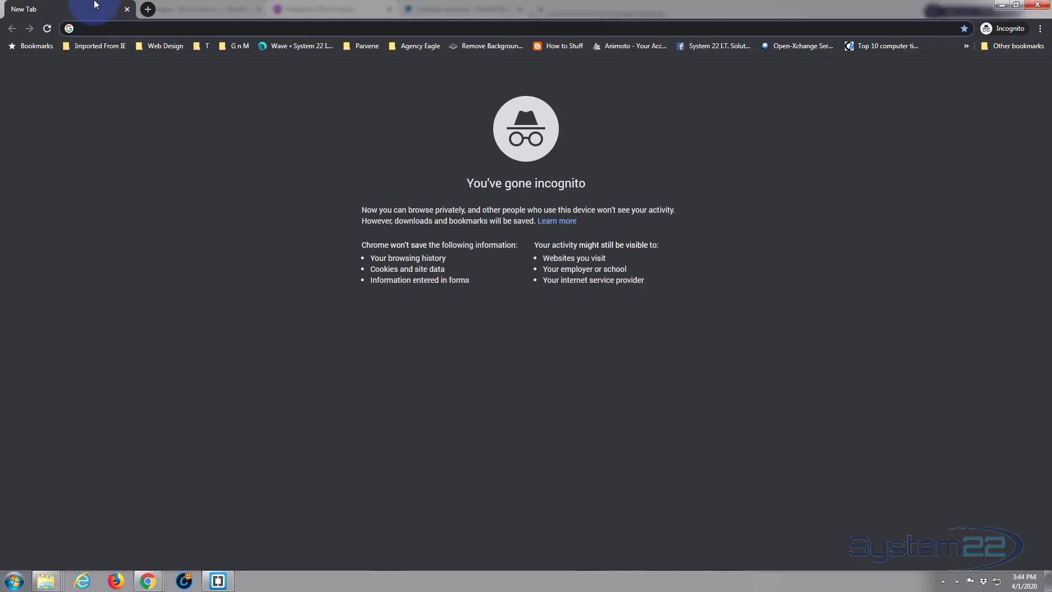
key("ctrl+v")
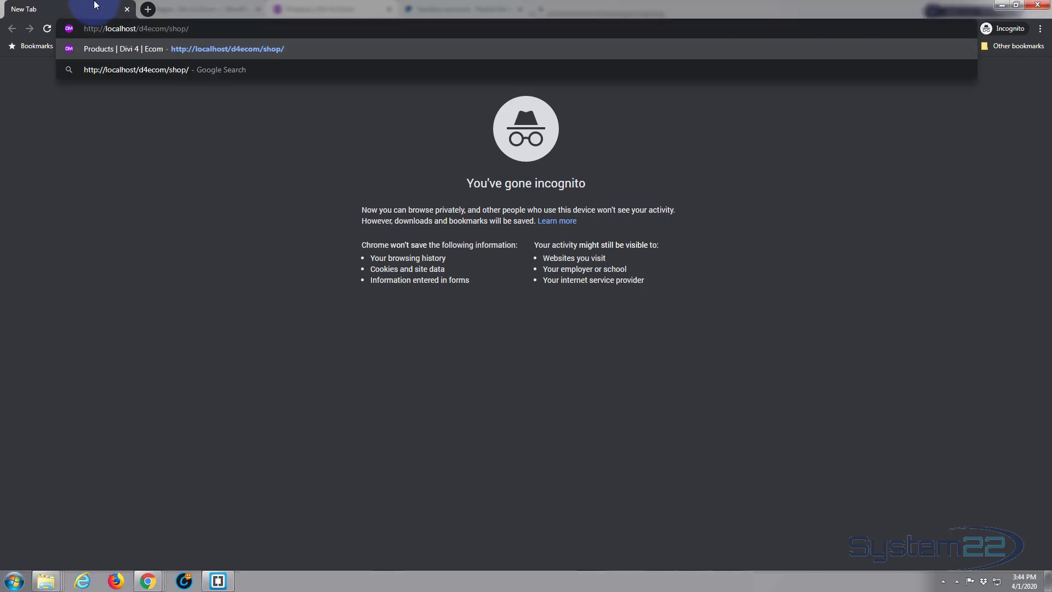
key("Return")
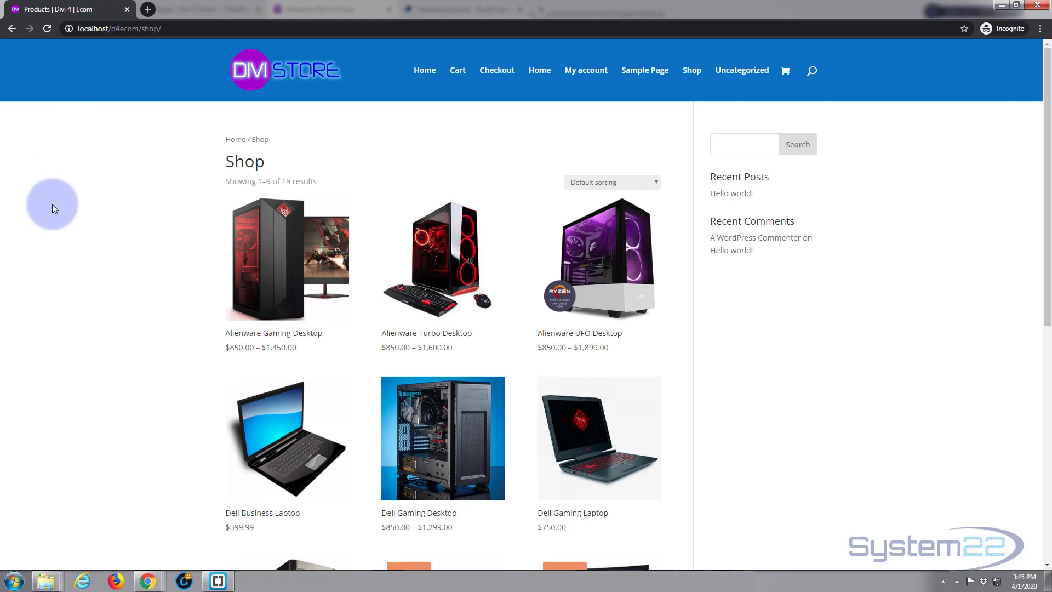
left_click(284, 273)
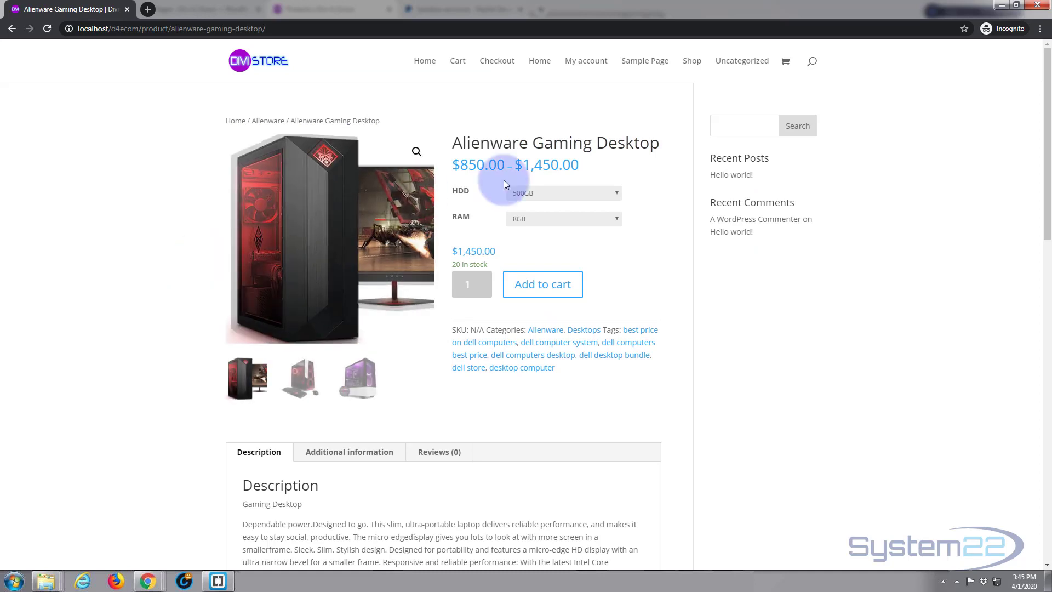
left_click(530, 285)
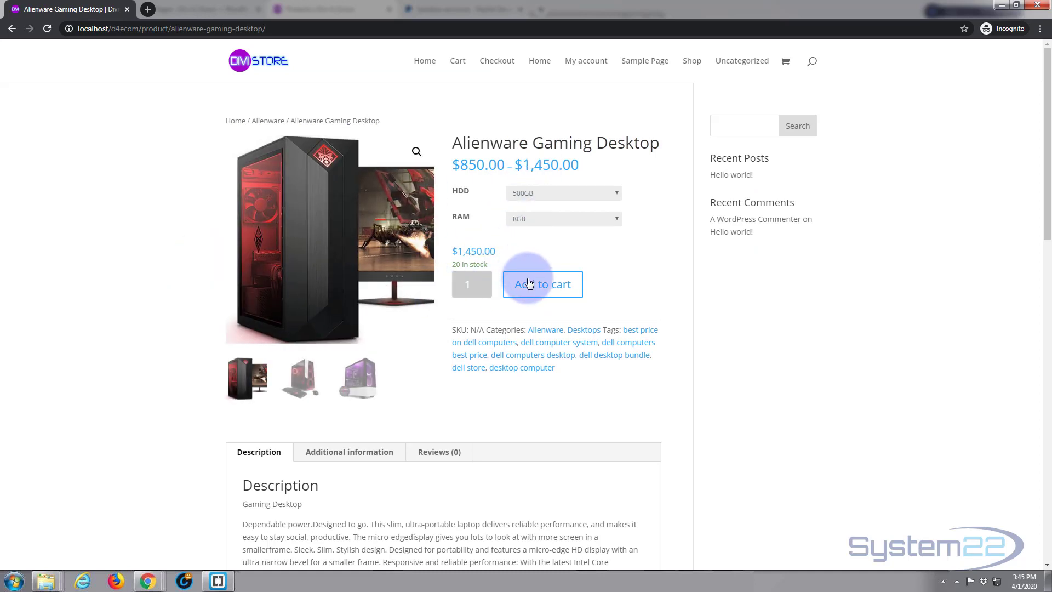
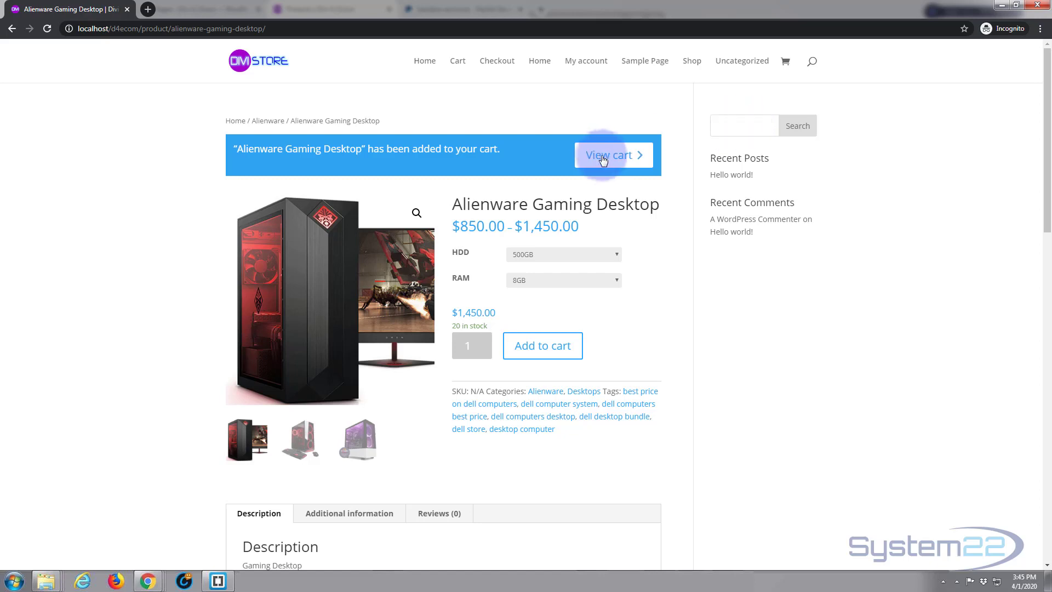
Step: Go from the cart ($1,470.00 total with $20.00 flat-rate shipping) to the checkout page
left_click(611, 161)
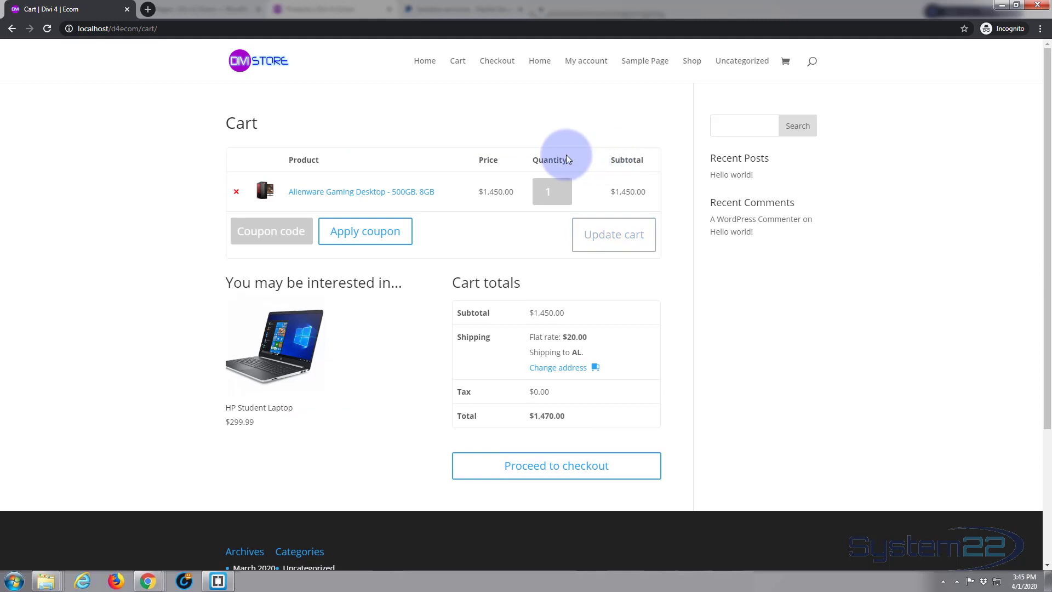
scroll(567, 155, "down", 2)
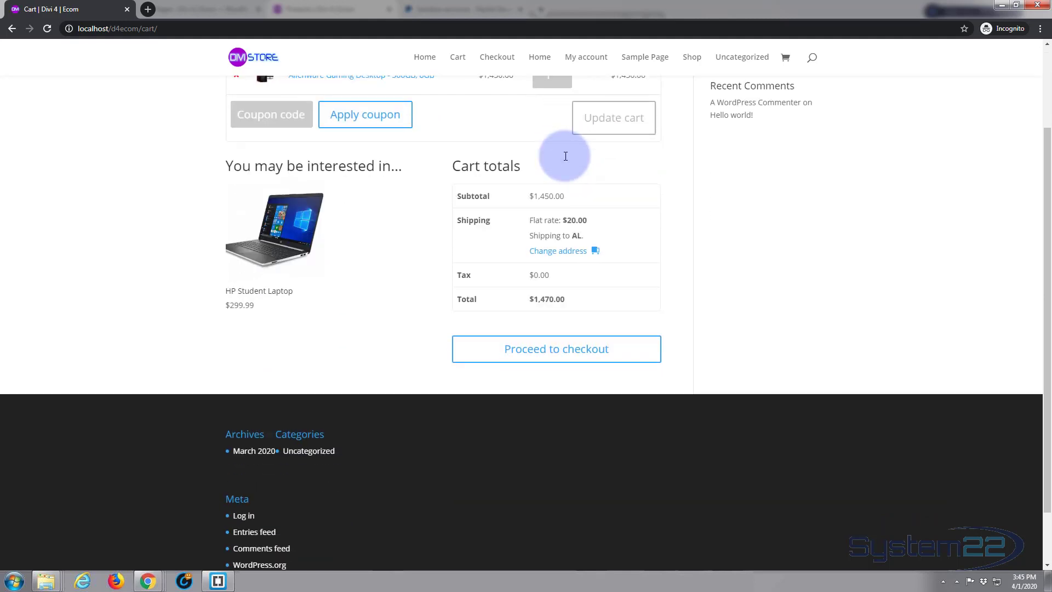
left_click(531, 347)
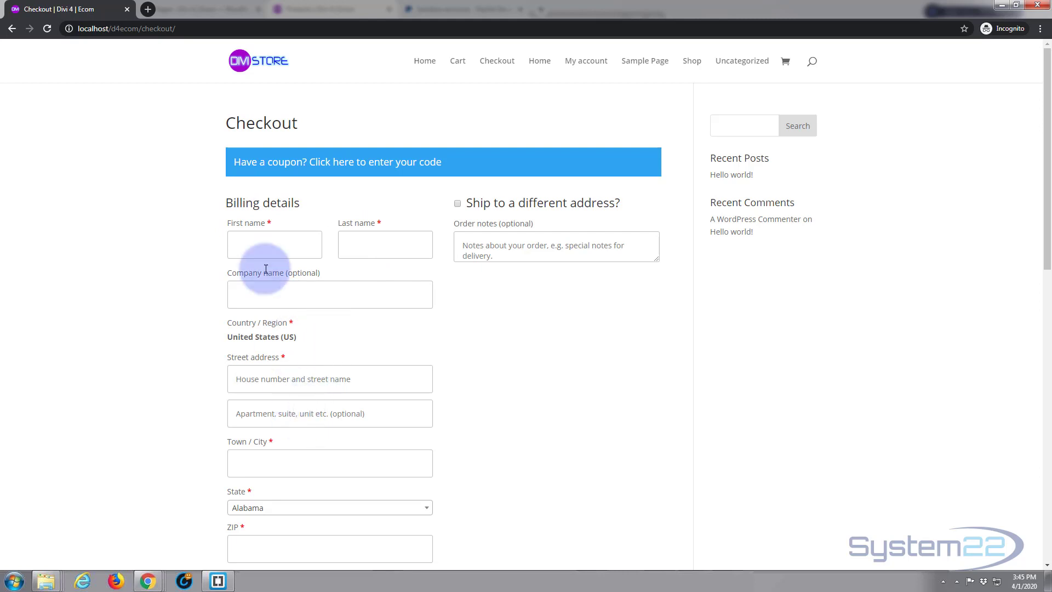
Step: Enter the customer's first and last name, street address and town in the billing form
left_click(255, 245)
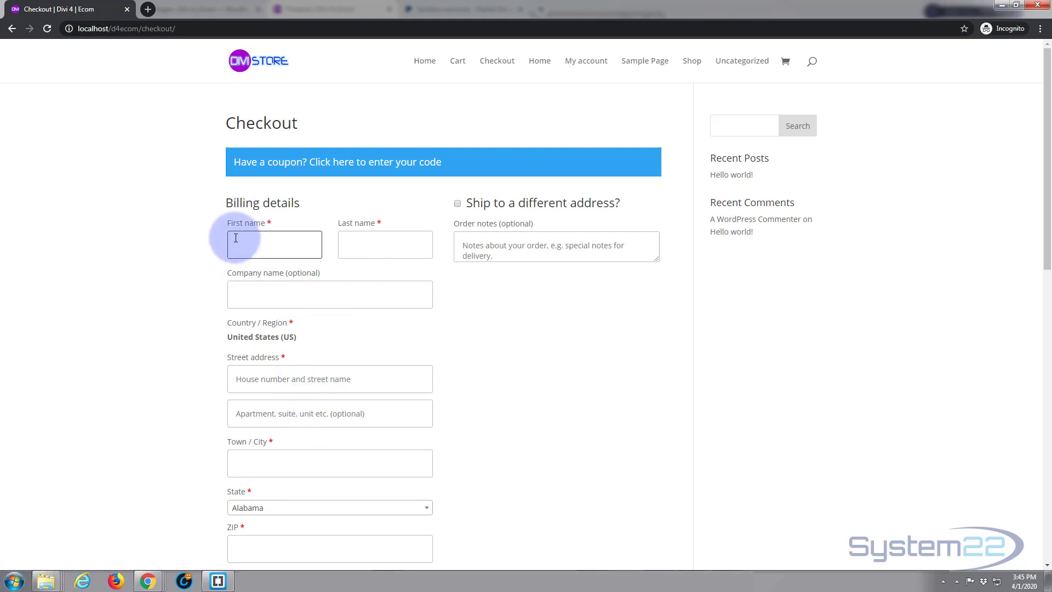
left_click(359, 246)
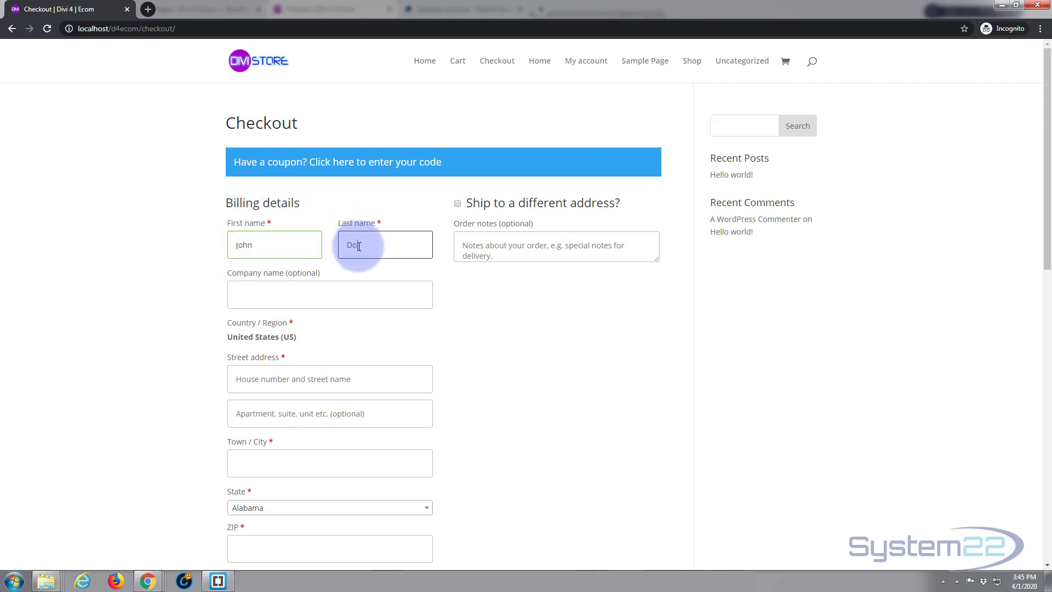
type("Doe")
scroll(307, 278, "down", 1)
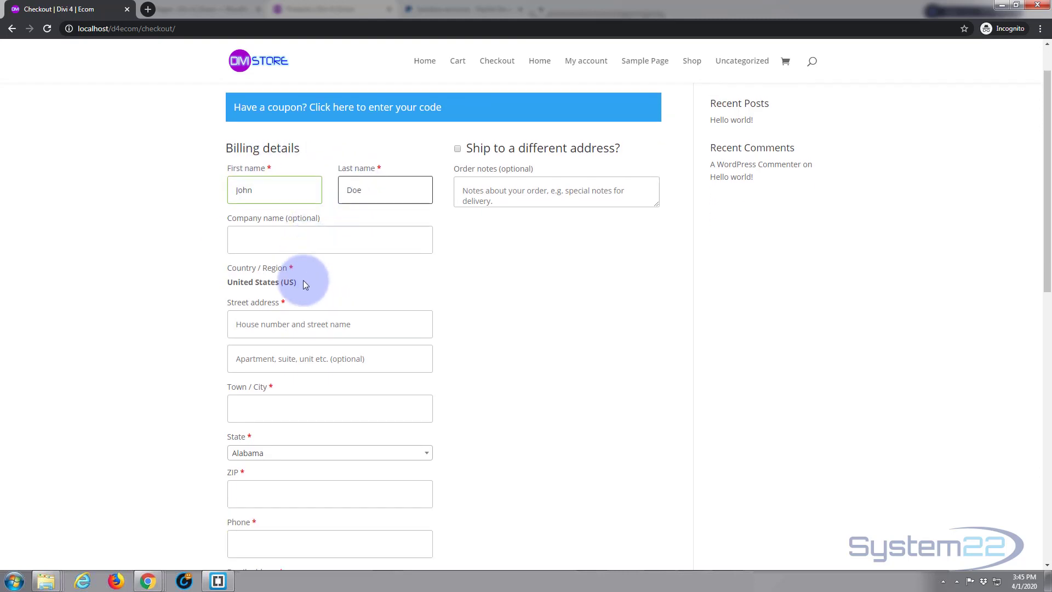
scroll(284, 280, "down", 1)
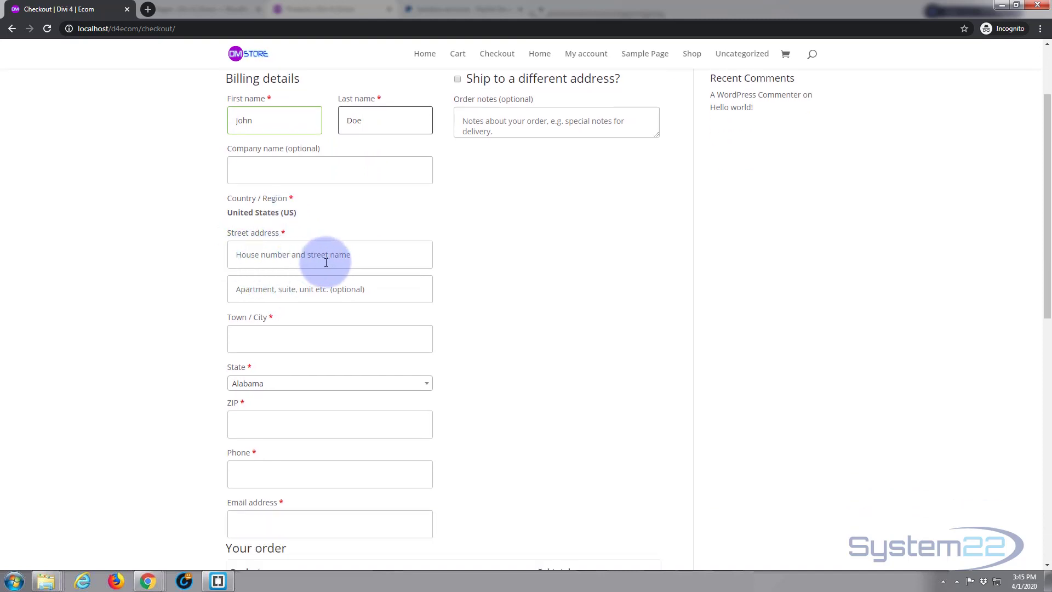
left_click(279, 256)
type("123 my street")
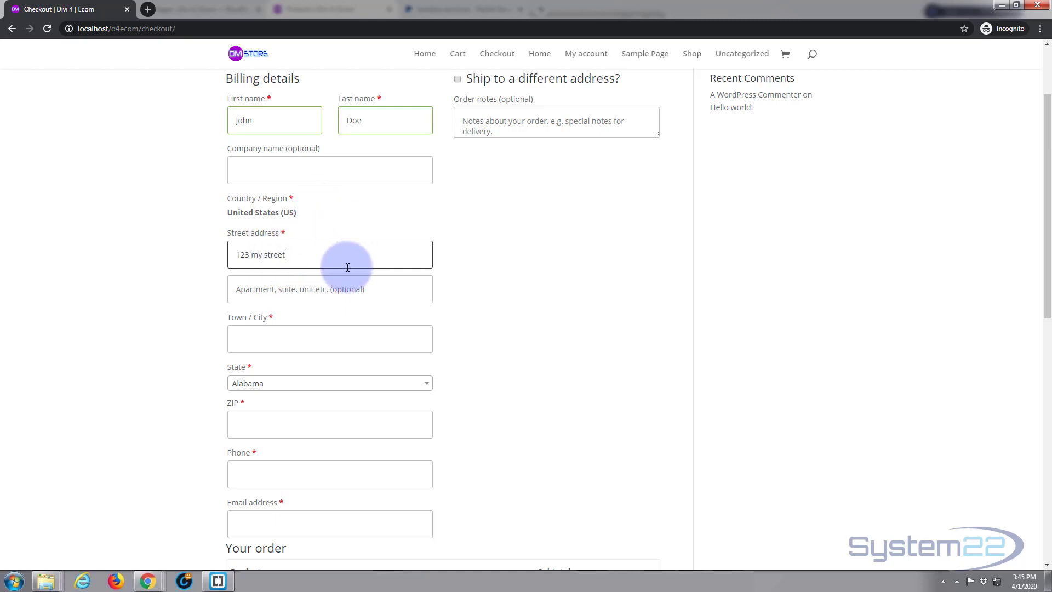
left_click(270, 340)
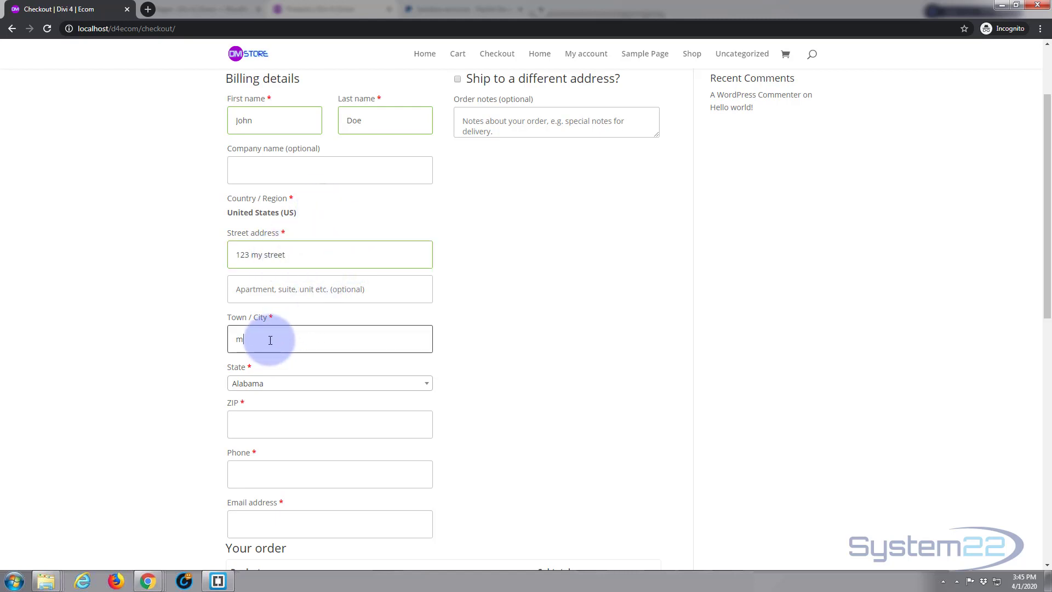
type("my town")
Step: Keep Alabama as the billing state and fill in the ZIP code and phone number
left_click(306, 384)
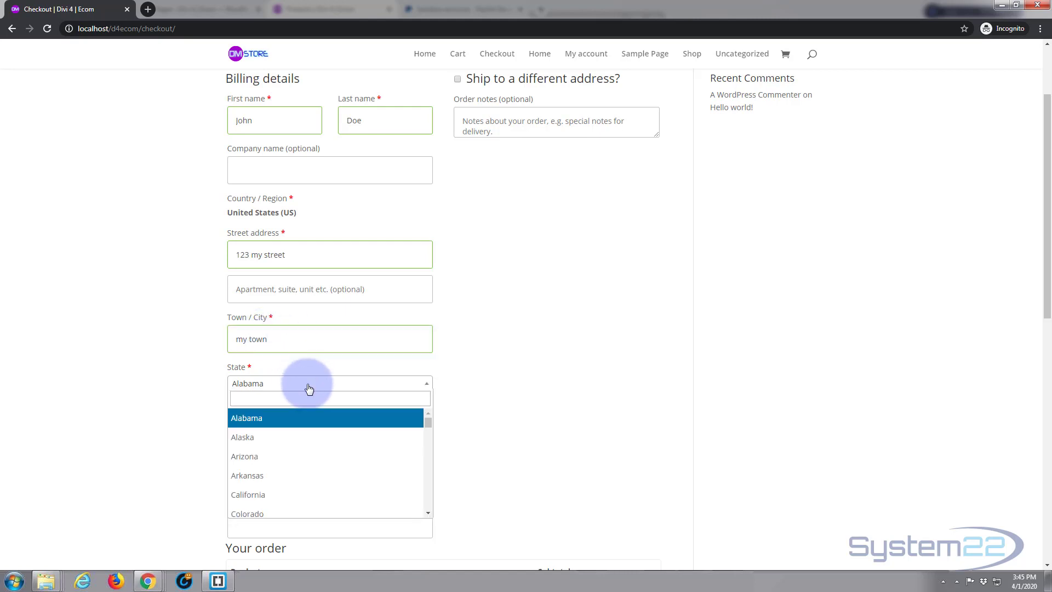
left_click(265, 426)
left_click(263, 424)
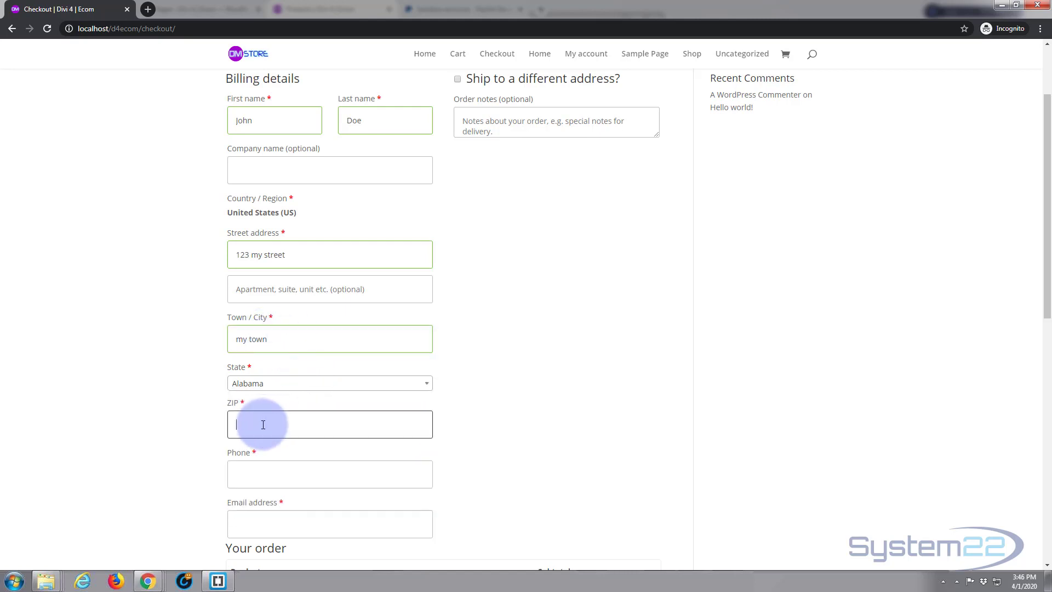
type("12345")
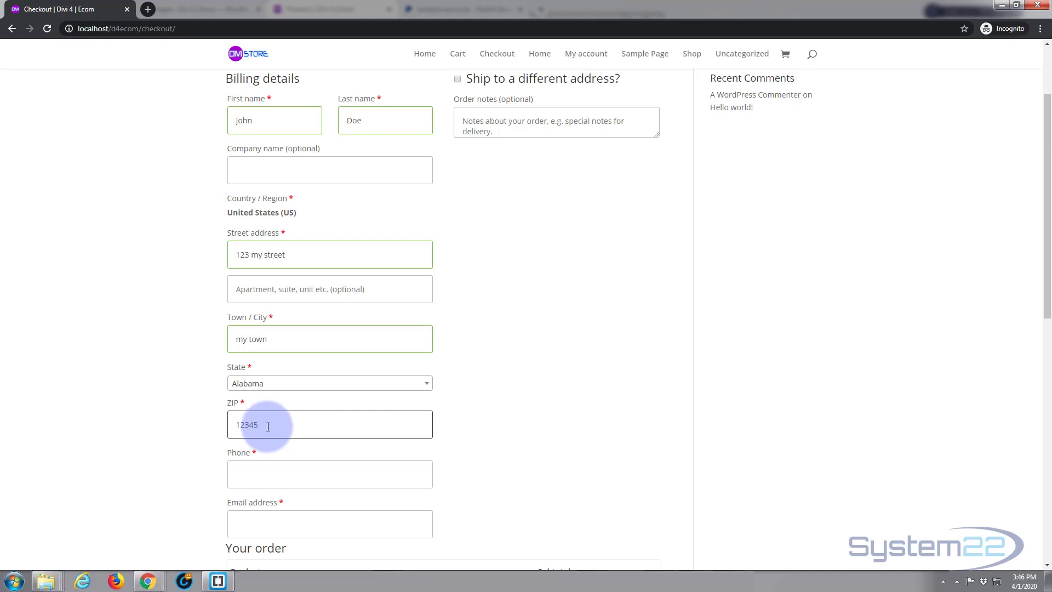
scroll(263, 425, "down", 1)
left_click(234, 415)
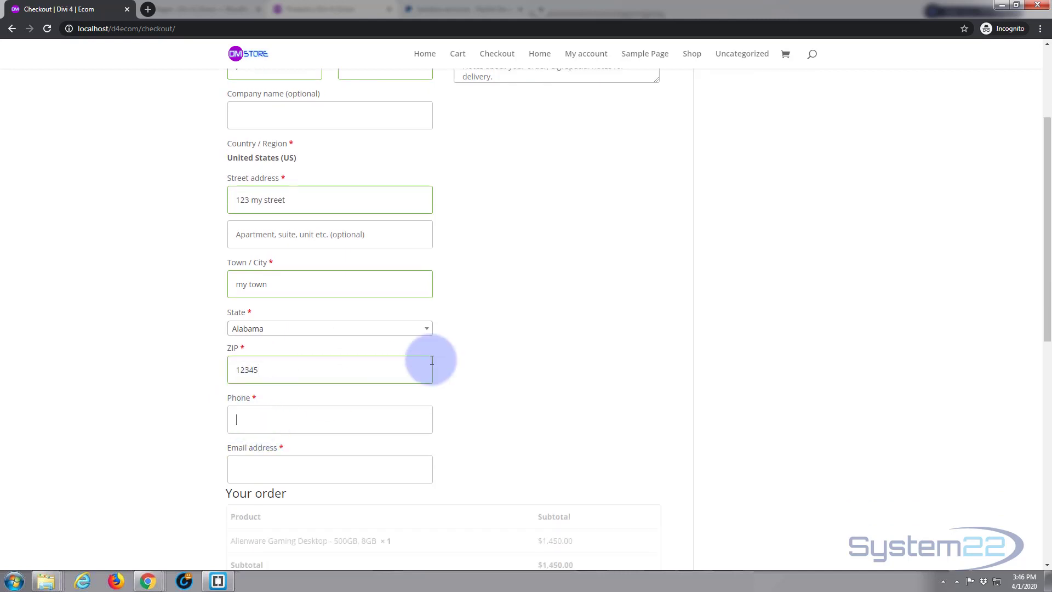
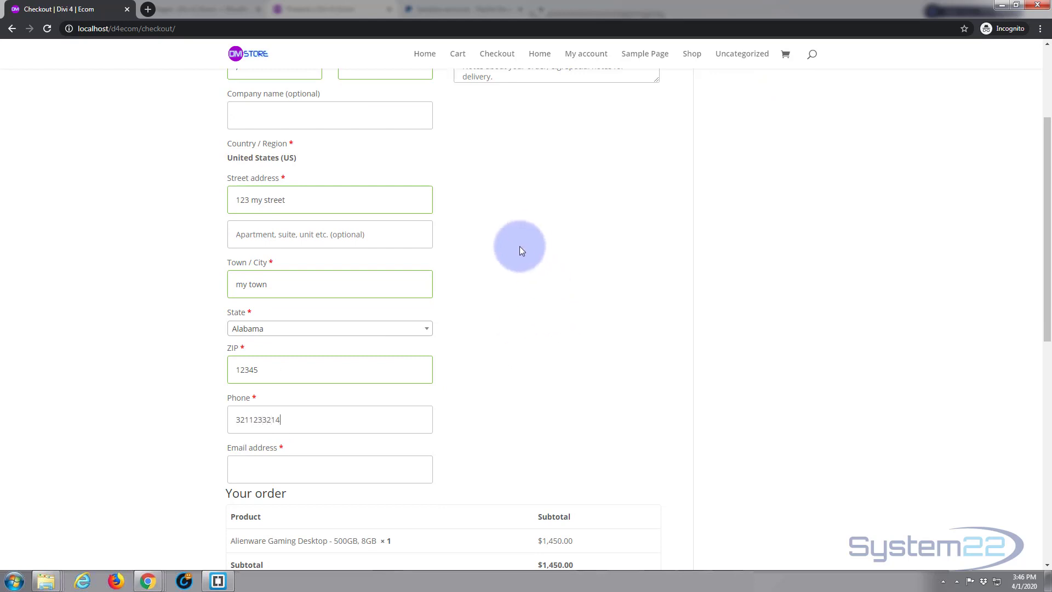
scroll(504, 301, "down", 2)
Step: Fill the e-mail field by pasting the sandbox buyer's e-mail over the partial entry
left_click(301, 353)
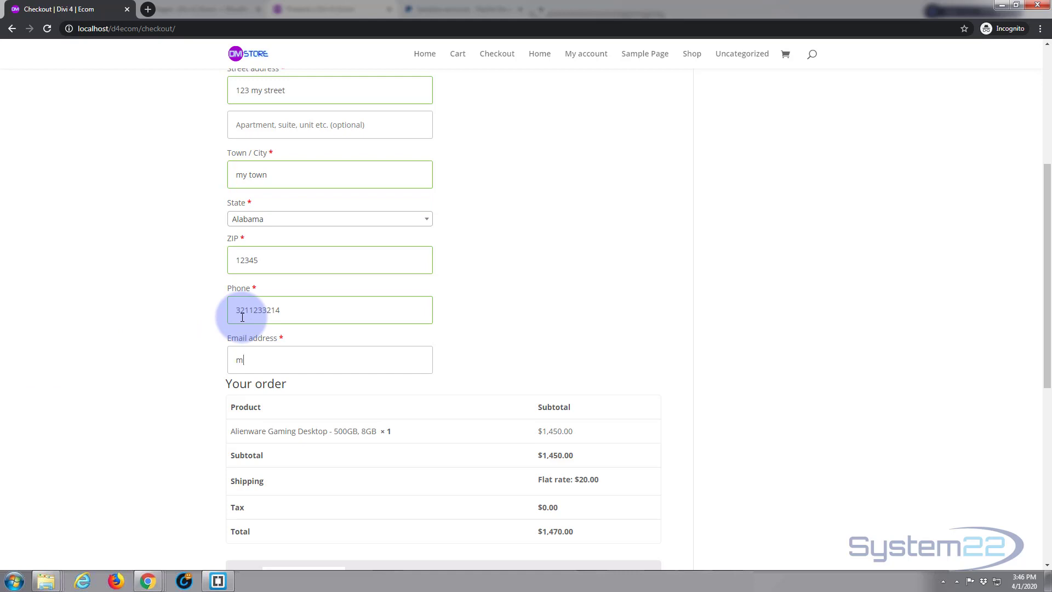
type("@my")
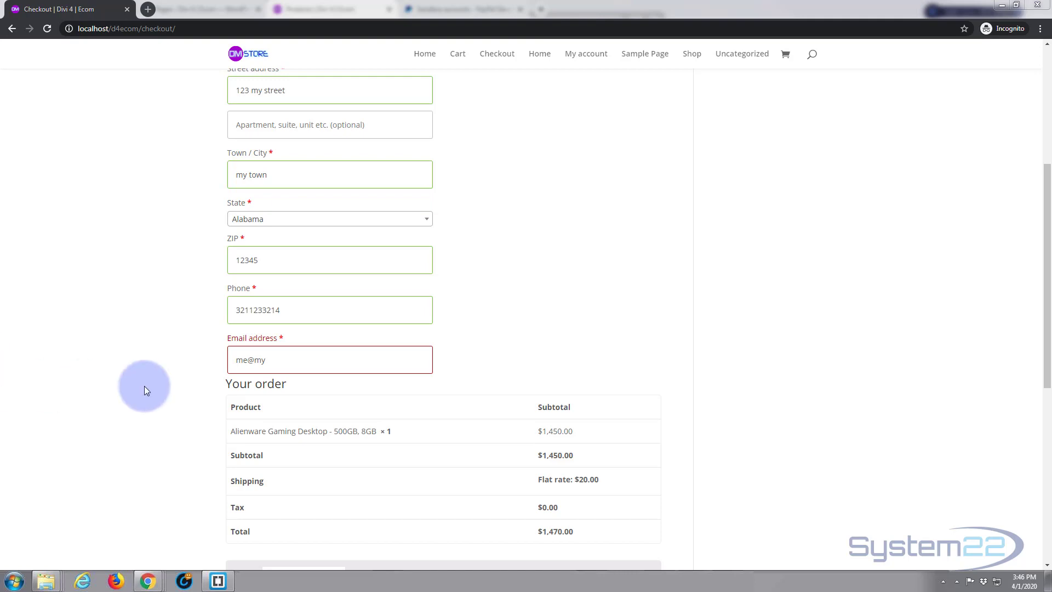
left_click_drag(275, 357, 211, 365)
key("ctrl+v")
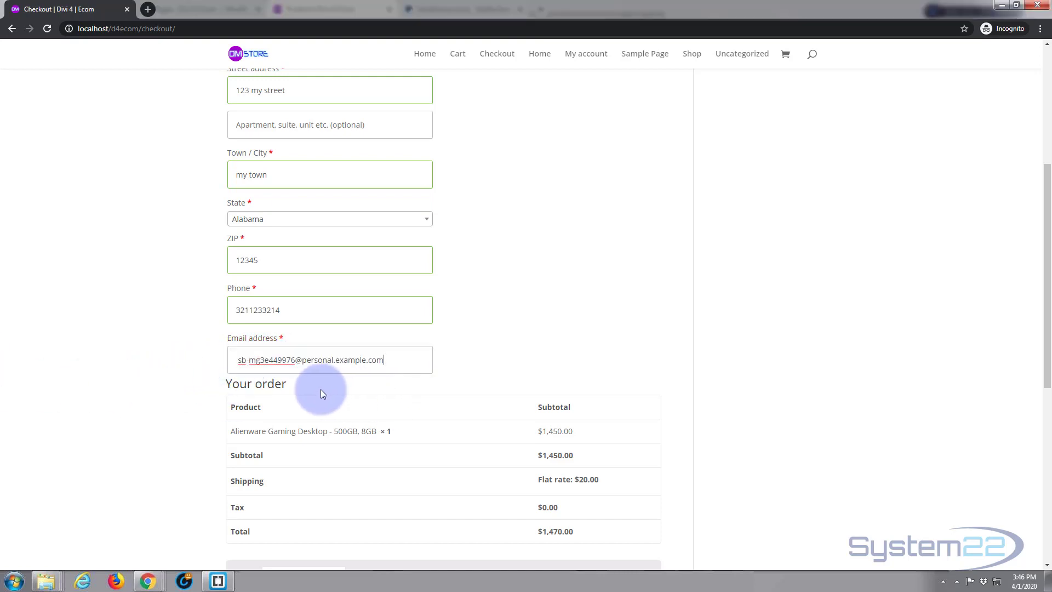
scroll(321, 389, "down", 2)
scroll(376, 348, "down", 2)
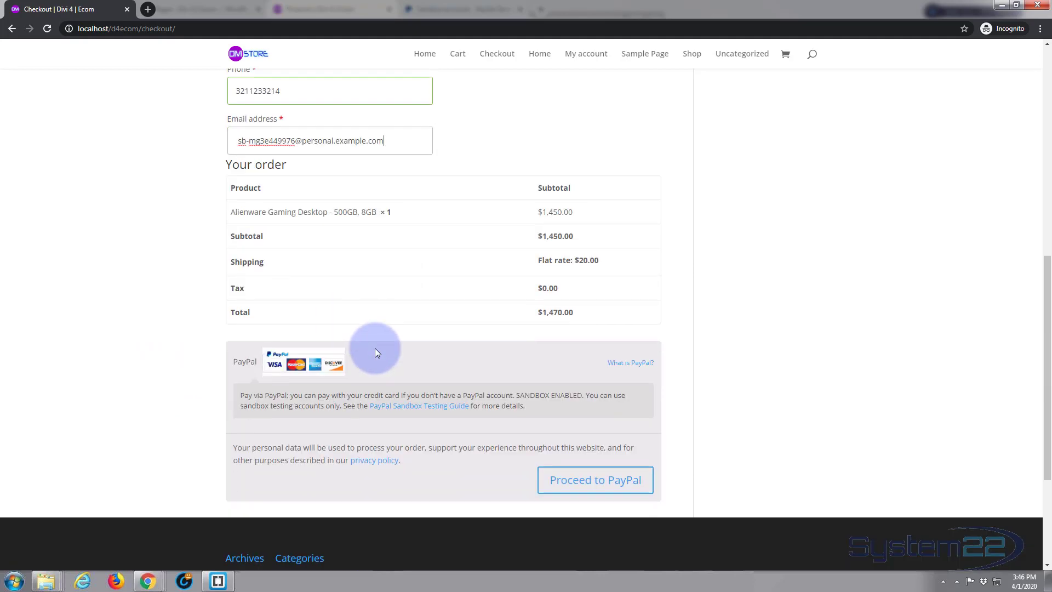
scroll(597, 480, "down", 1)
Step: Send the order to PayPal and log in with the sandbox buyer account's password
scroll(597, 479, "down", 2)
left_click(589, 474)
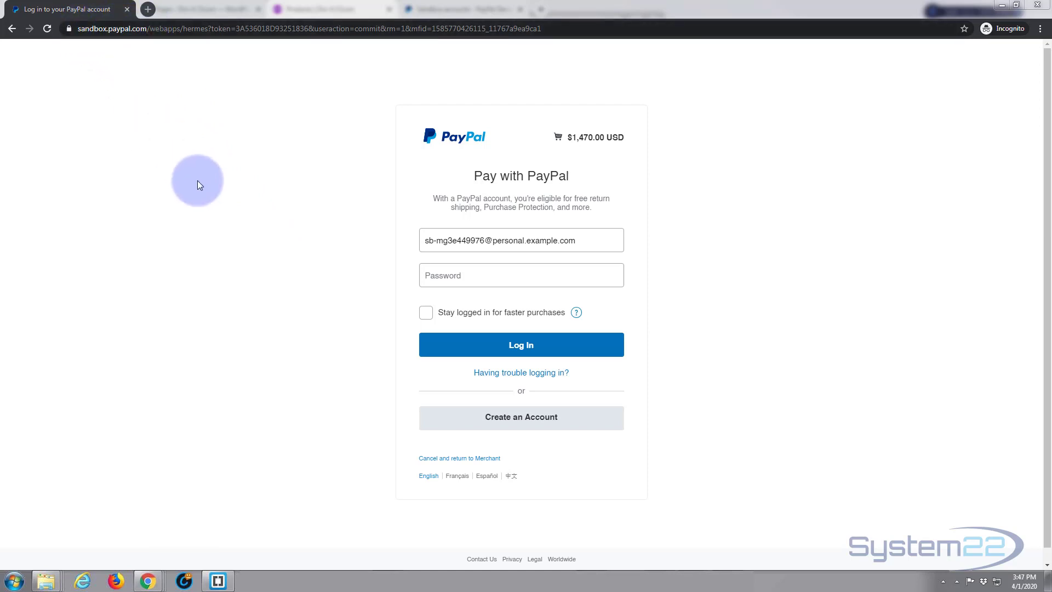
left_click(423, 275)
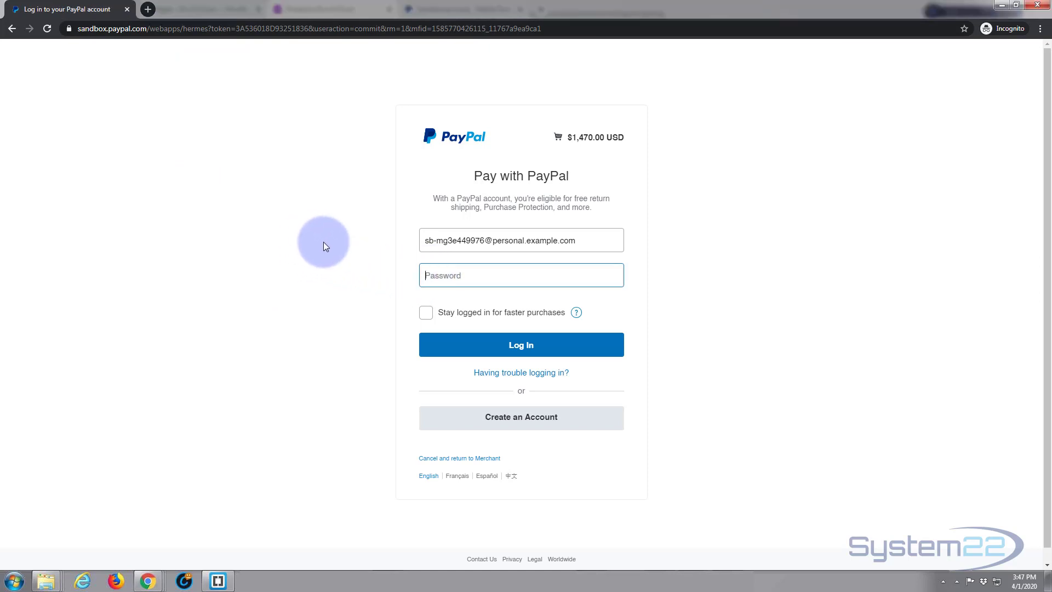
key("ctrl+v")
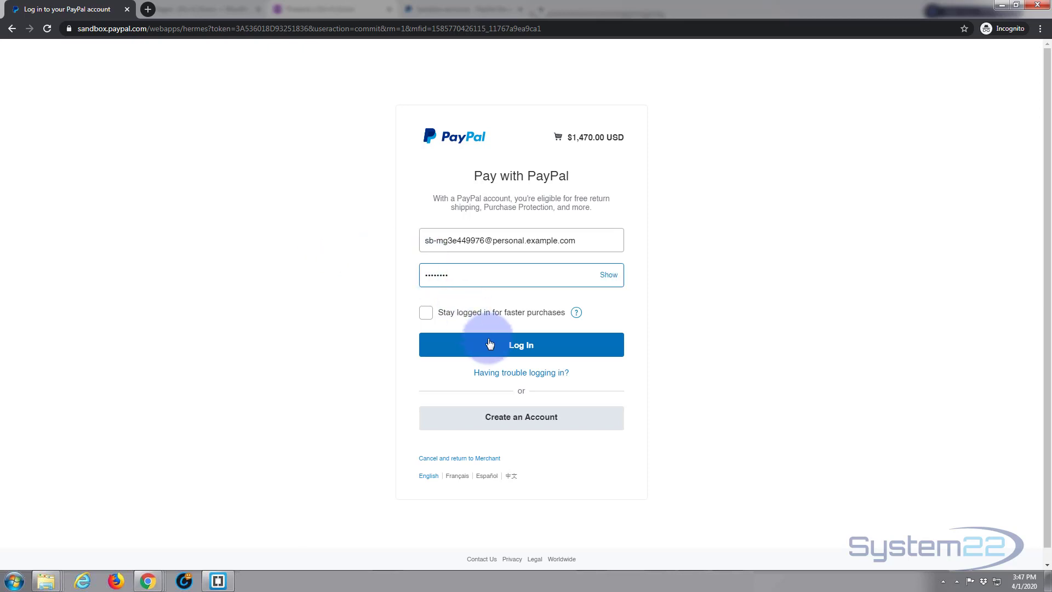
left_click(511, 348)
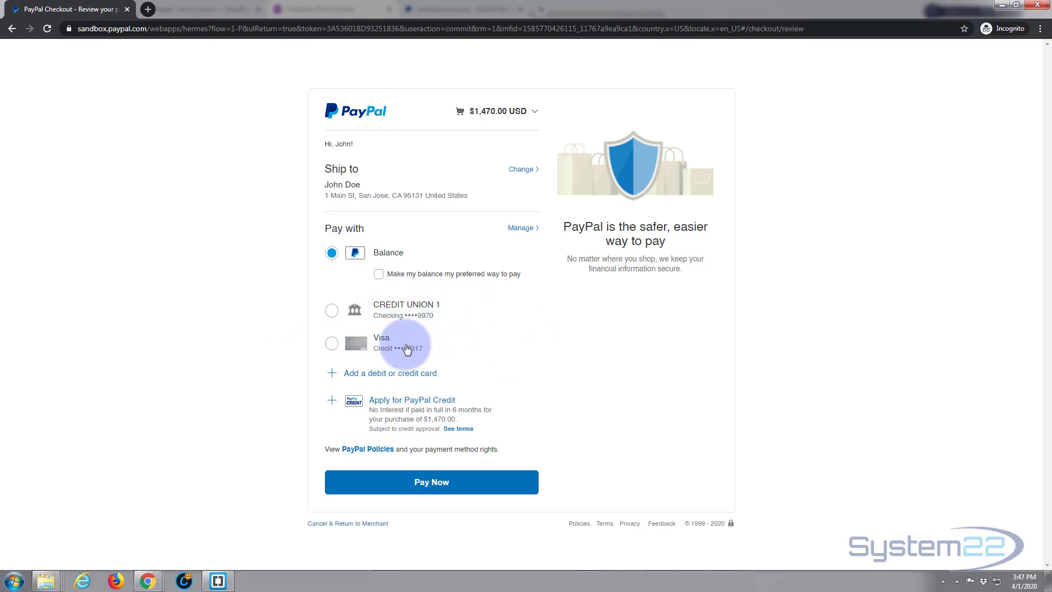
Step: Pay the $1,470.00 with the Visa card, return to the store, and close the incognito window
left_click(332, 344)
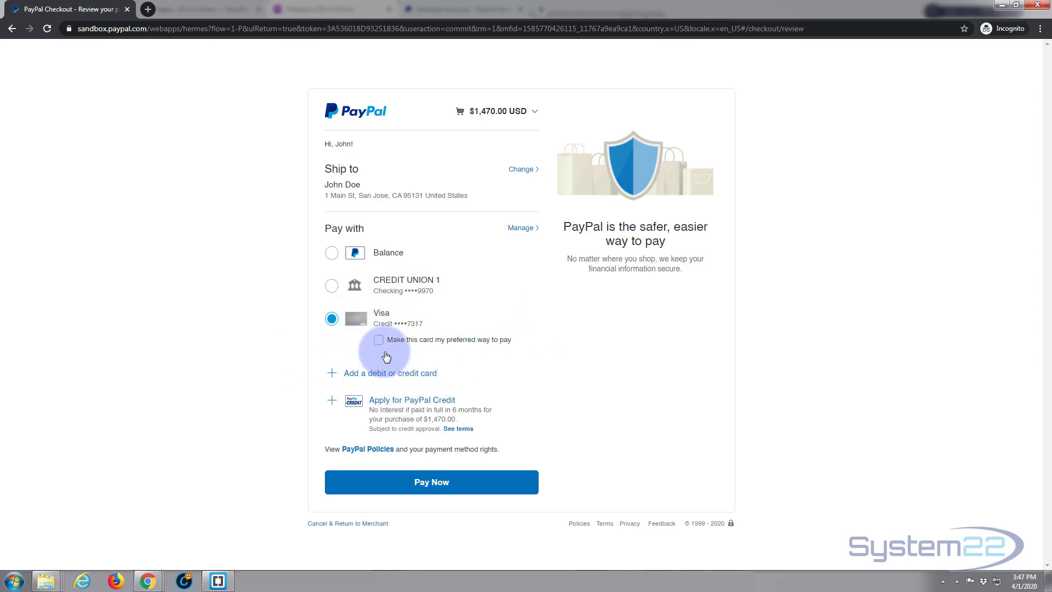
left_click(417, 487)
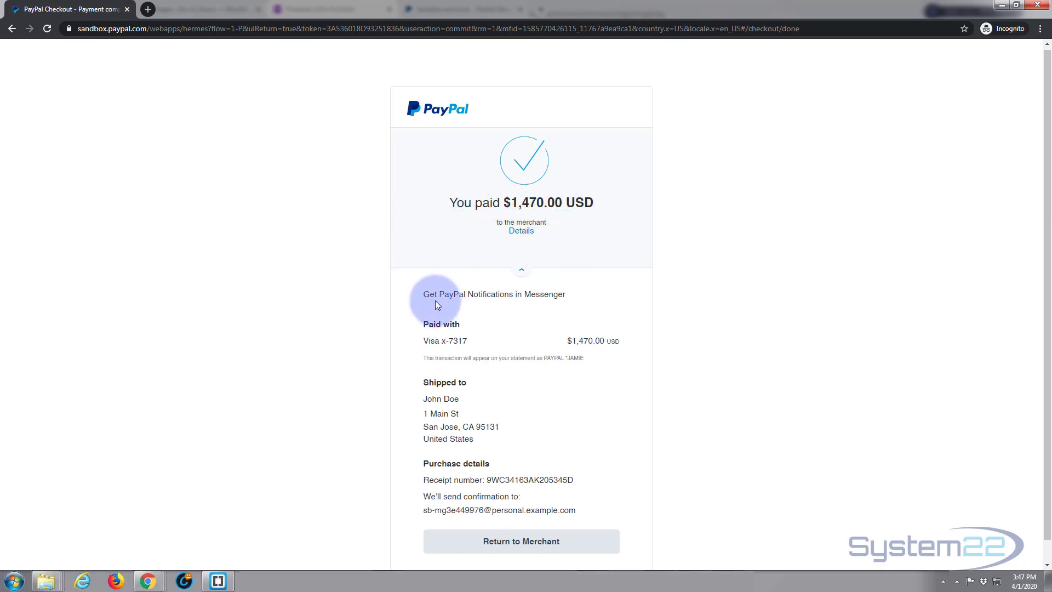
scroll(437, 288, "down", 1)
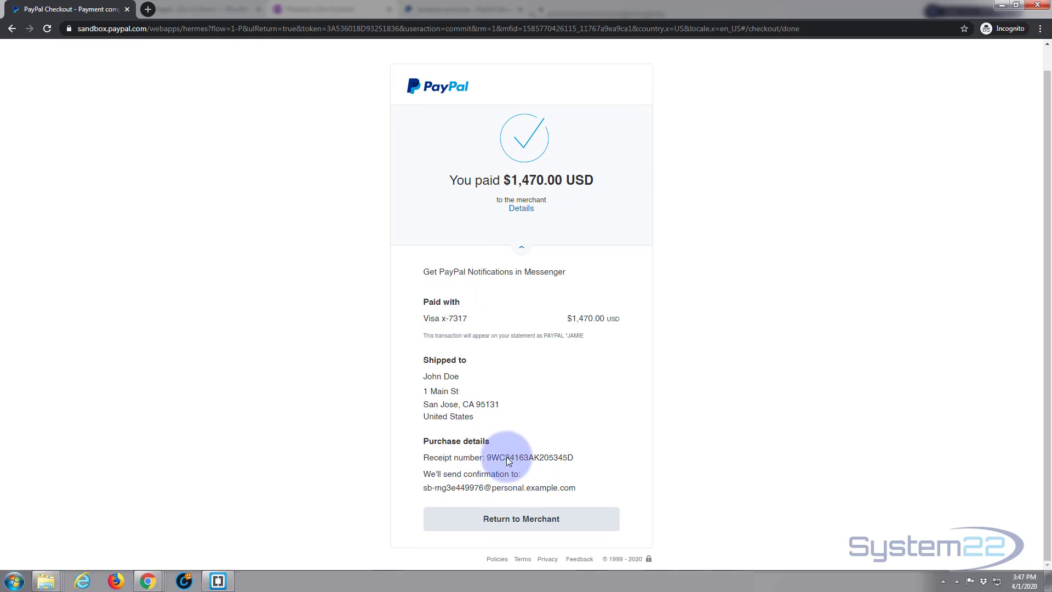
left_click(523, 521)
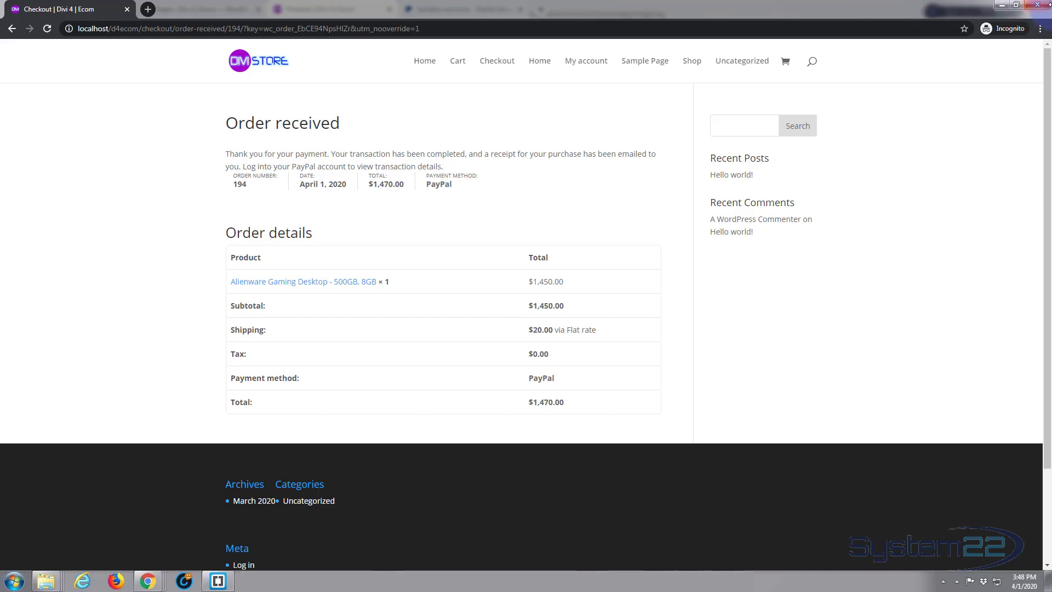
left_click(1037, 5)
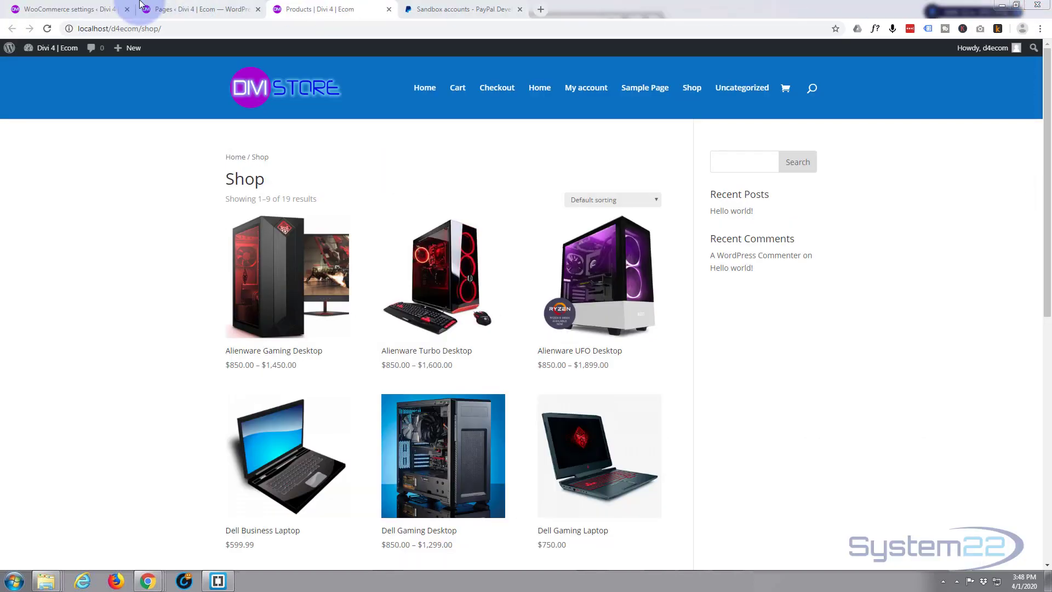
Step: Open the new order from WooCommerce > Orders and review its PayPal payment, Pending status and $1,470.00 total
left_click(65, 10)
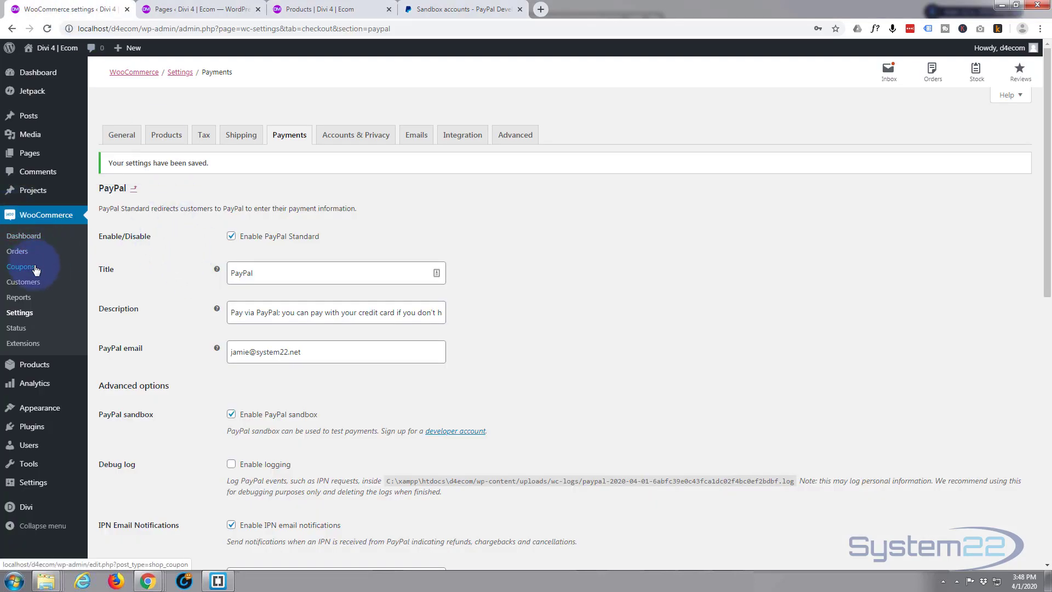
left_click(15, 256)
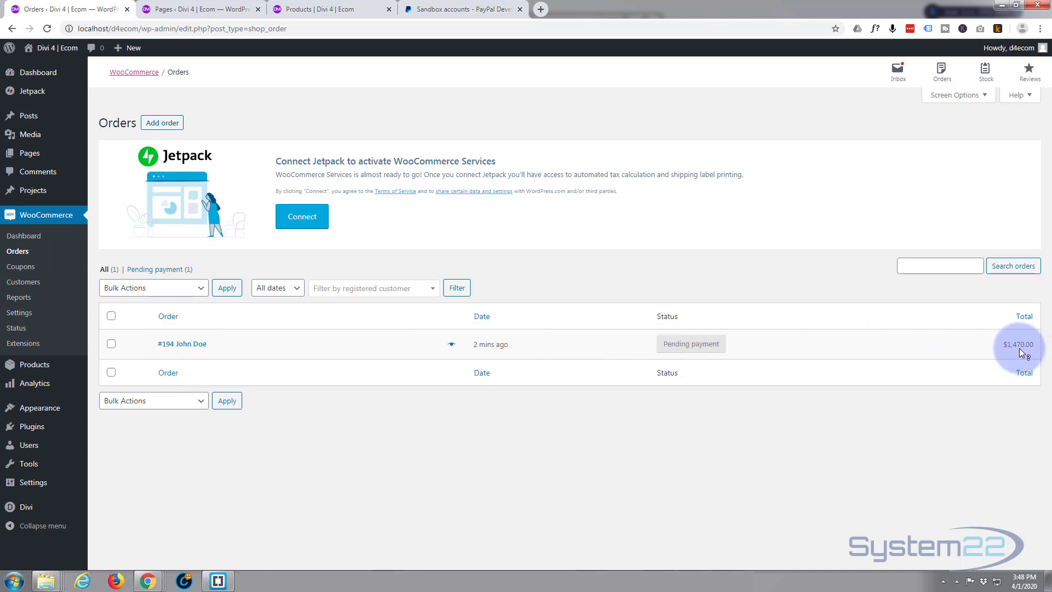
left_click(191, 347)
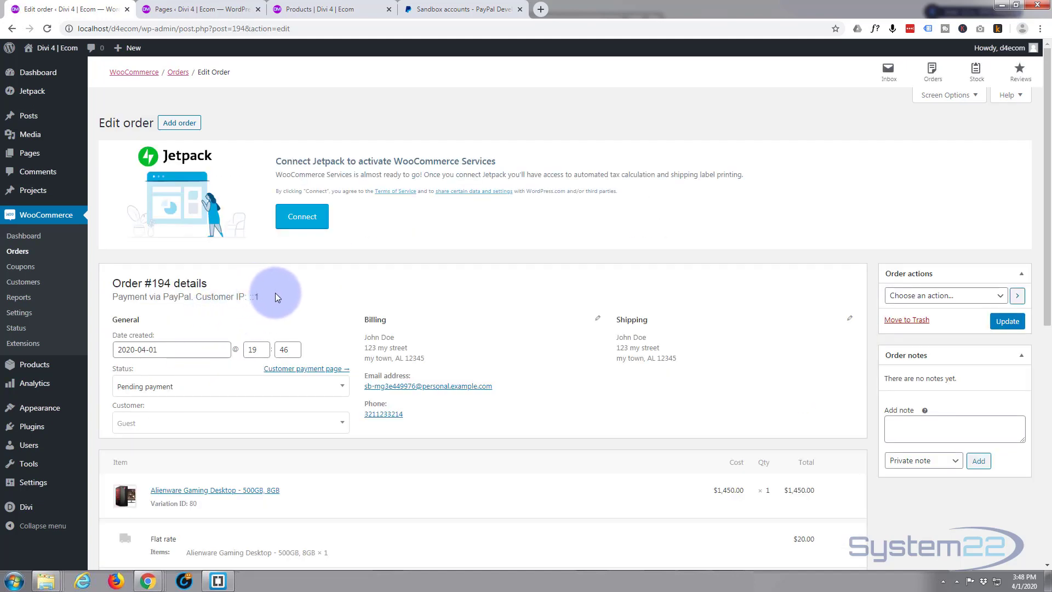
scroll(277, 296, "down", 2)
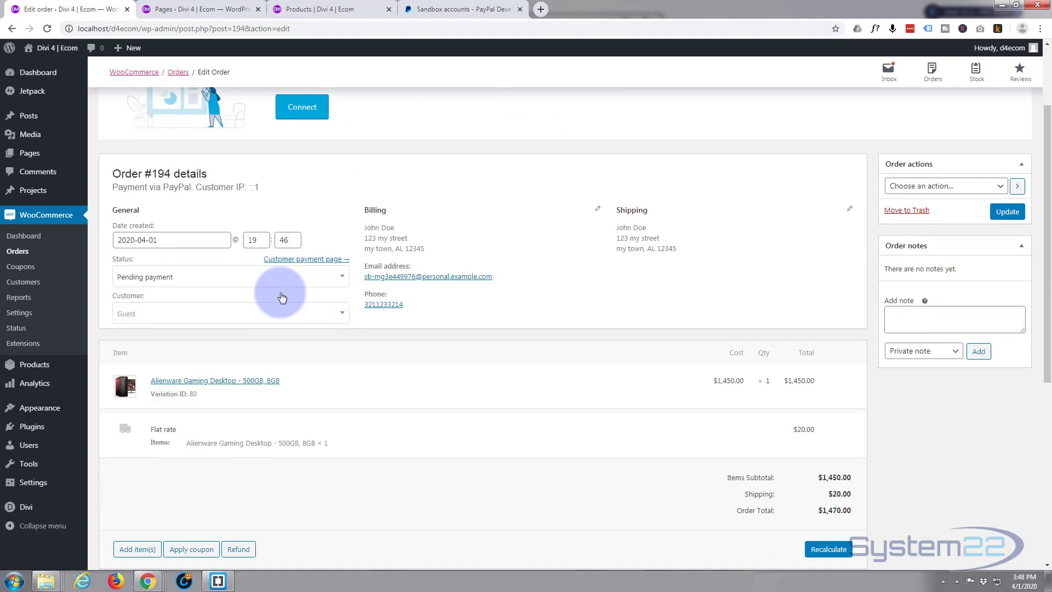
scroll(282, 297, "down", 1)
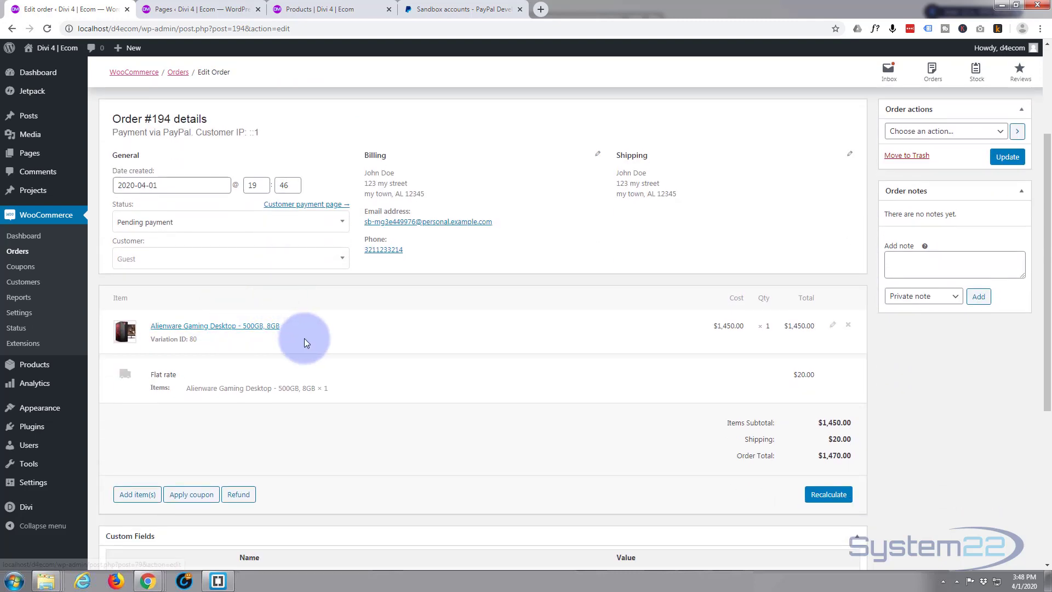
scroll(303, 336, "down", 1)
scroll(307, 342, "up", 4)
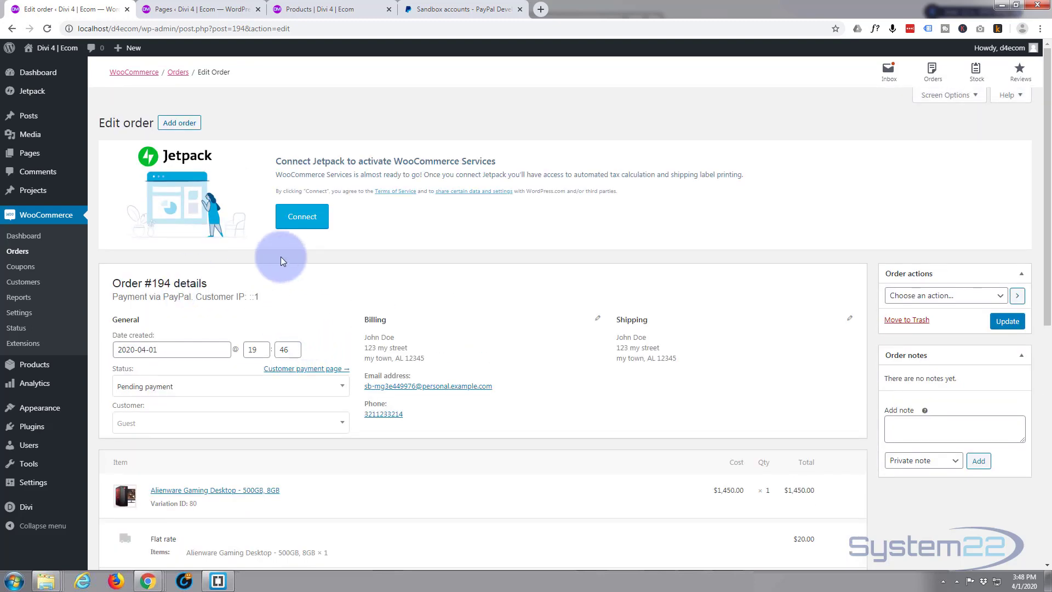
Step: View the Customers report showing one AL customer with 0 orders and $0.00 spend
left_click(22, 288)
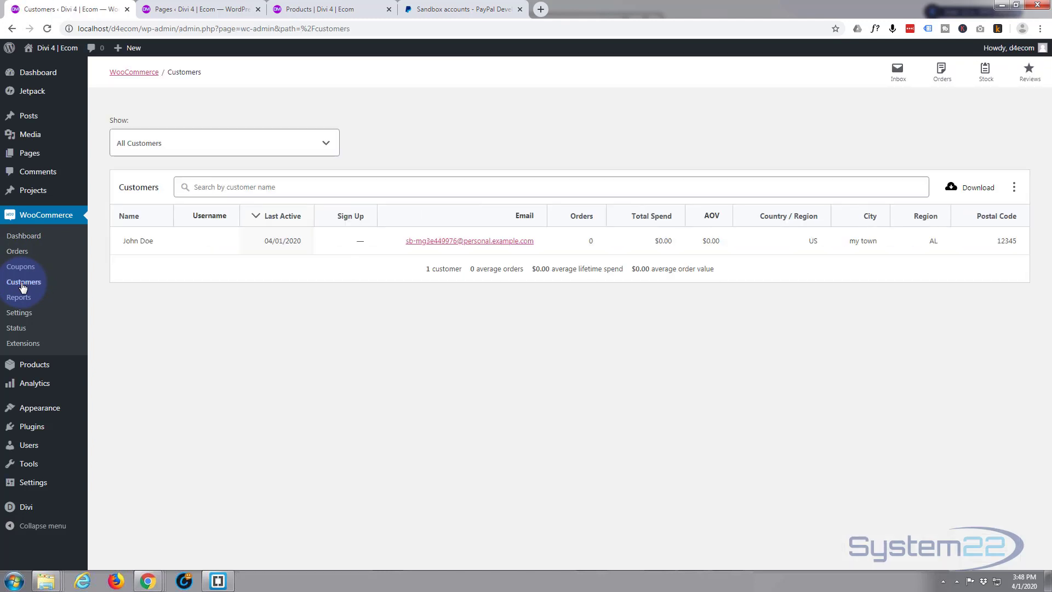
left_click(161, 248)
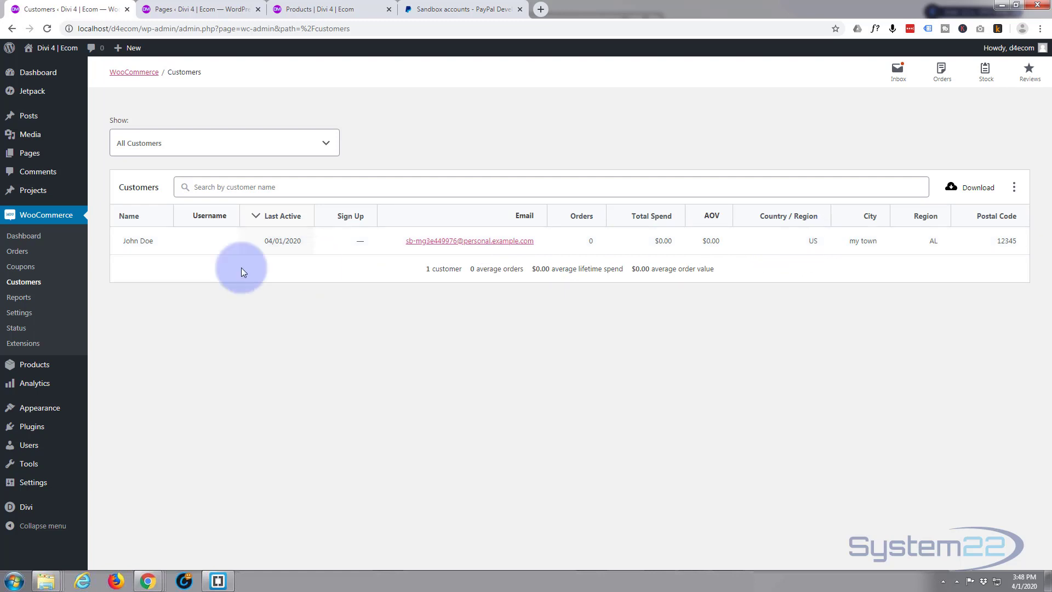
left_click(15, 319)
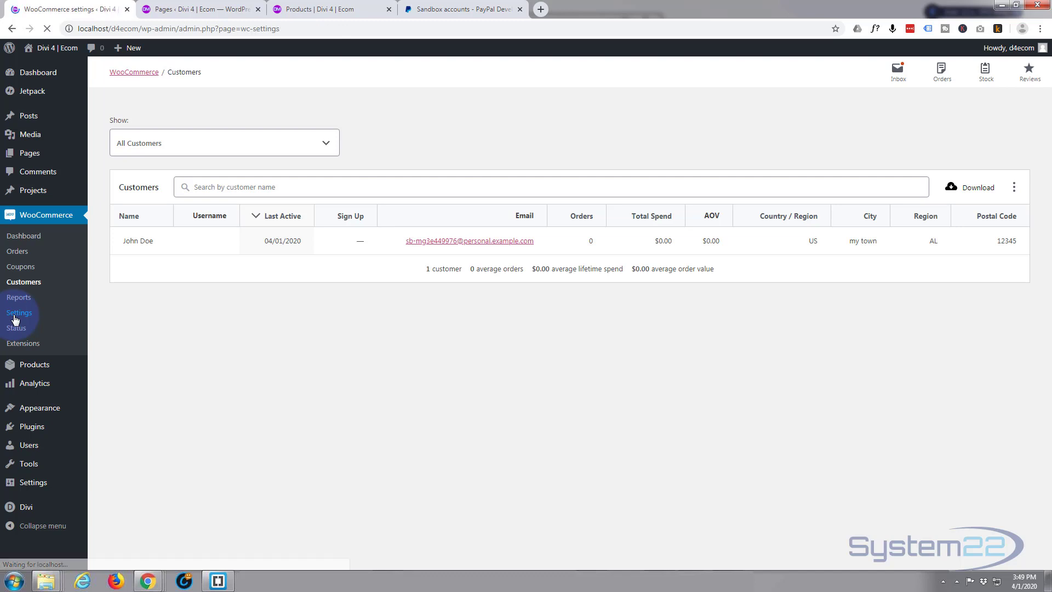
Step: Review the PayPal Standard settings, leaving shipping details enabled, then return to the Shop page
left_click(291, 137)
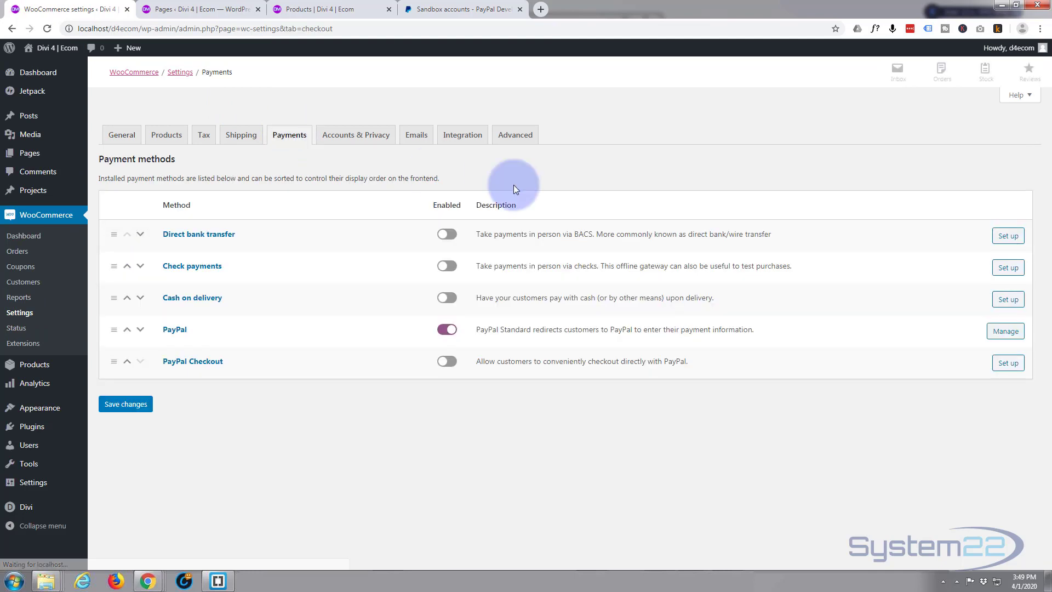
left_click(1008, 332)
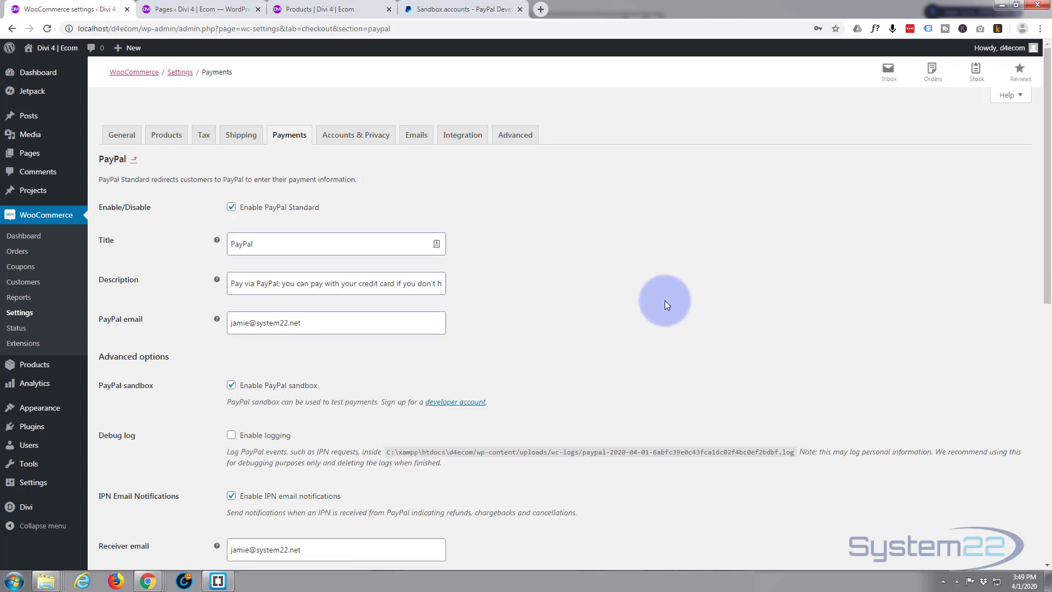
scroll(665, 300, "down", 6)
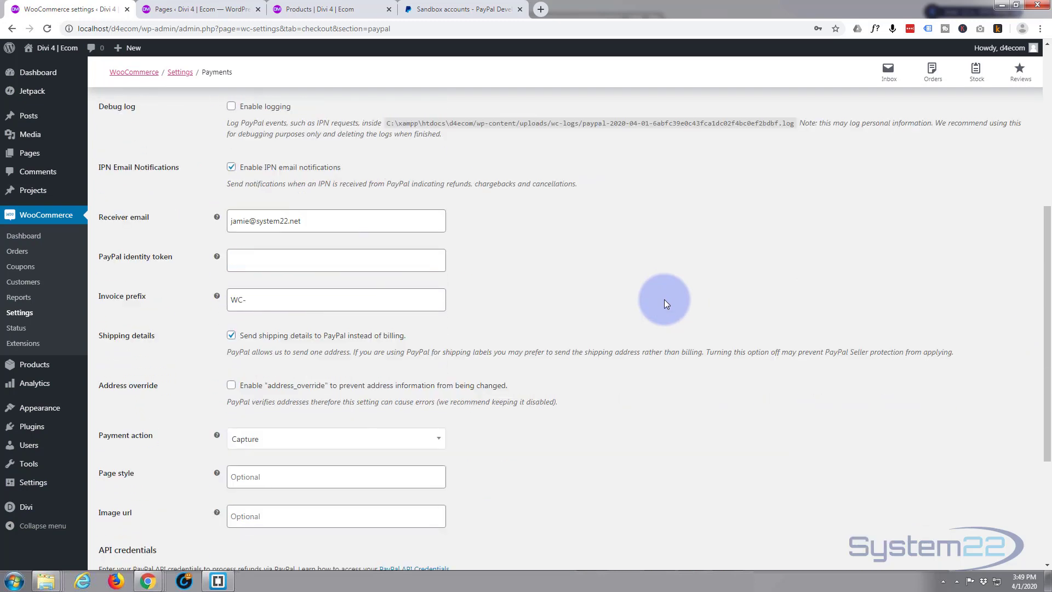
scroll(664, 299, "down", 1)
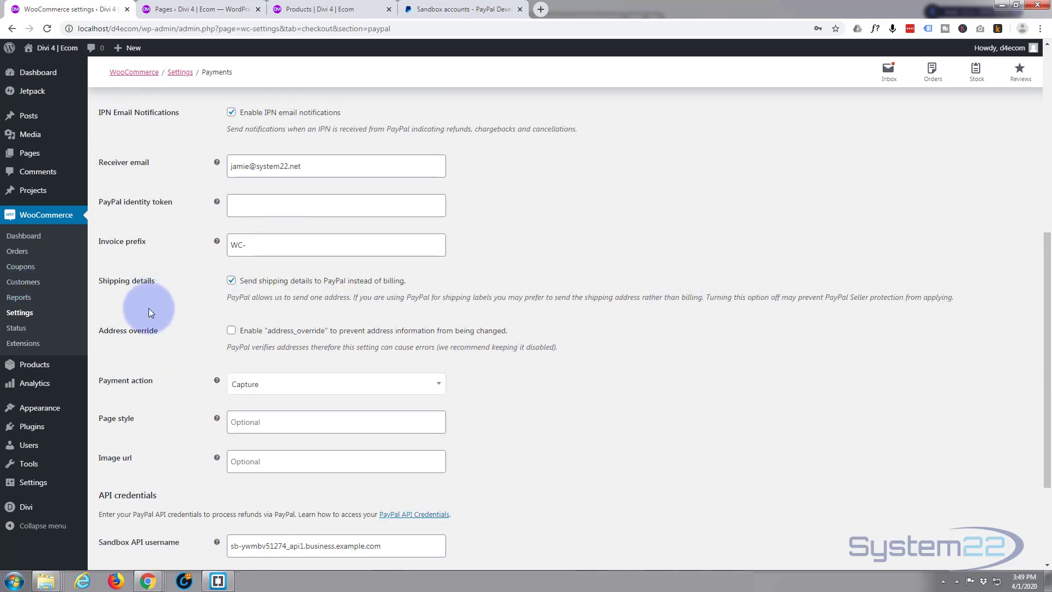
left_click(233, 280)
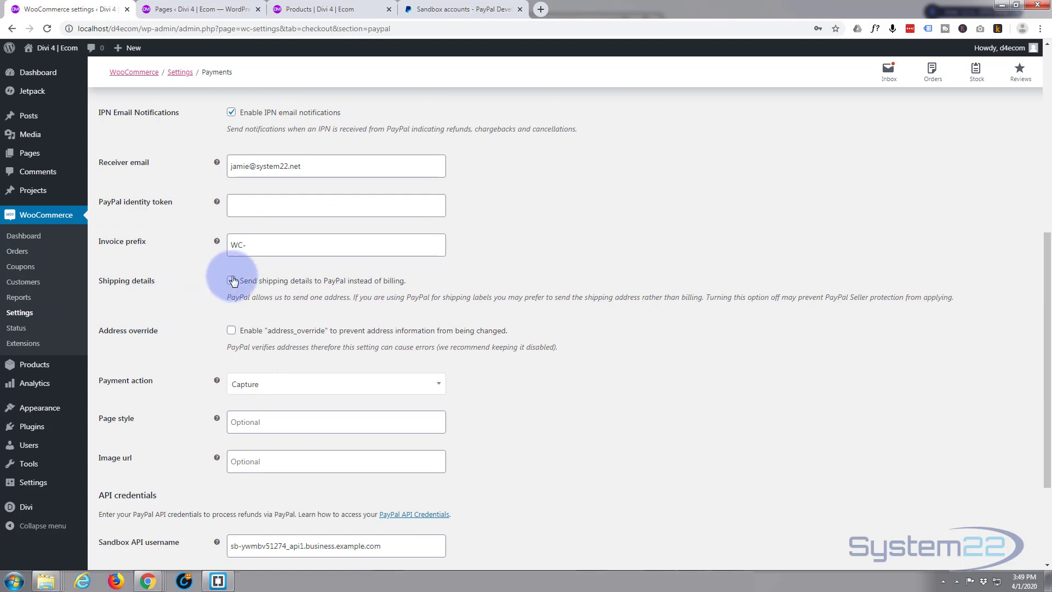
left_click(231, 281)
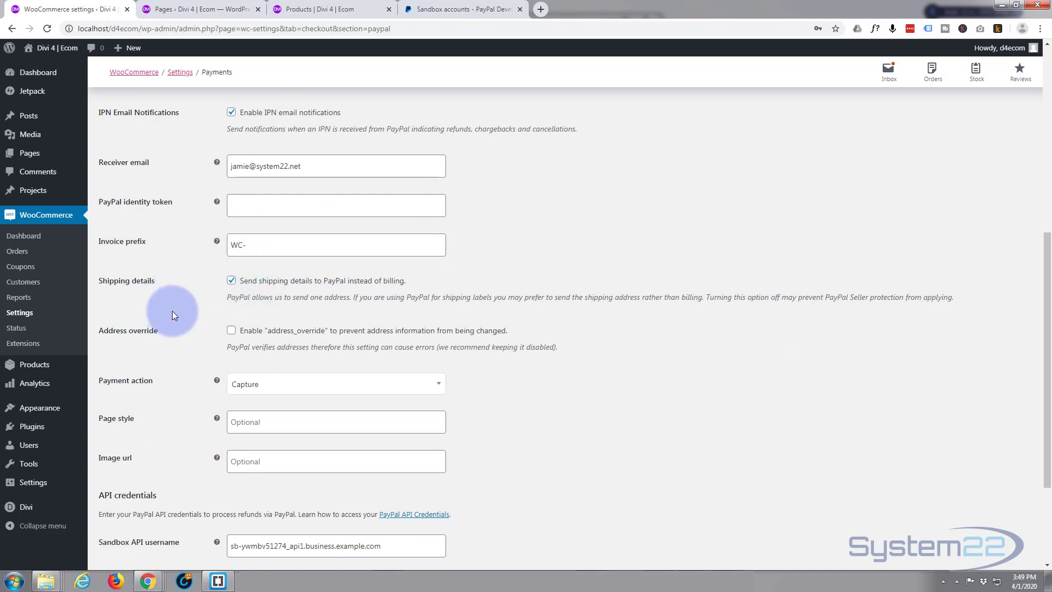
scroll(173, 315, "up", 7)
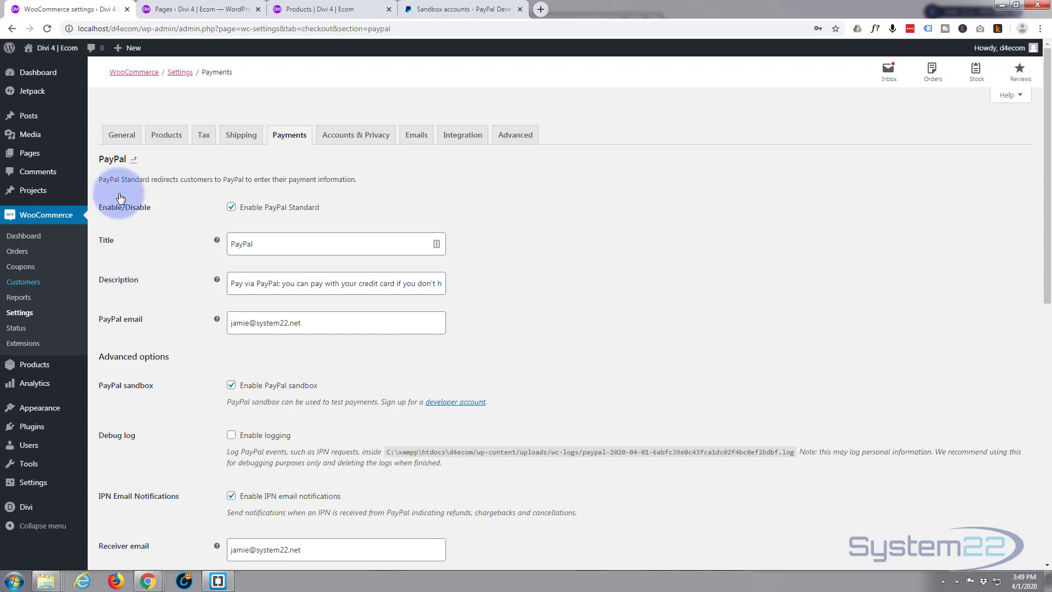
left_click(207, 10)
left_click(310, 10)
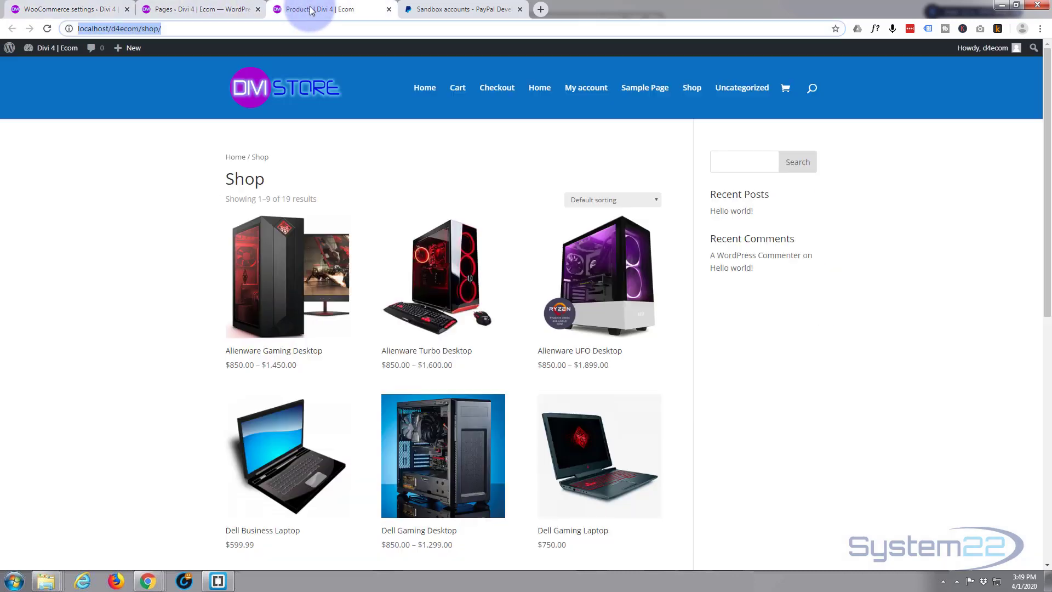